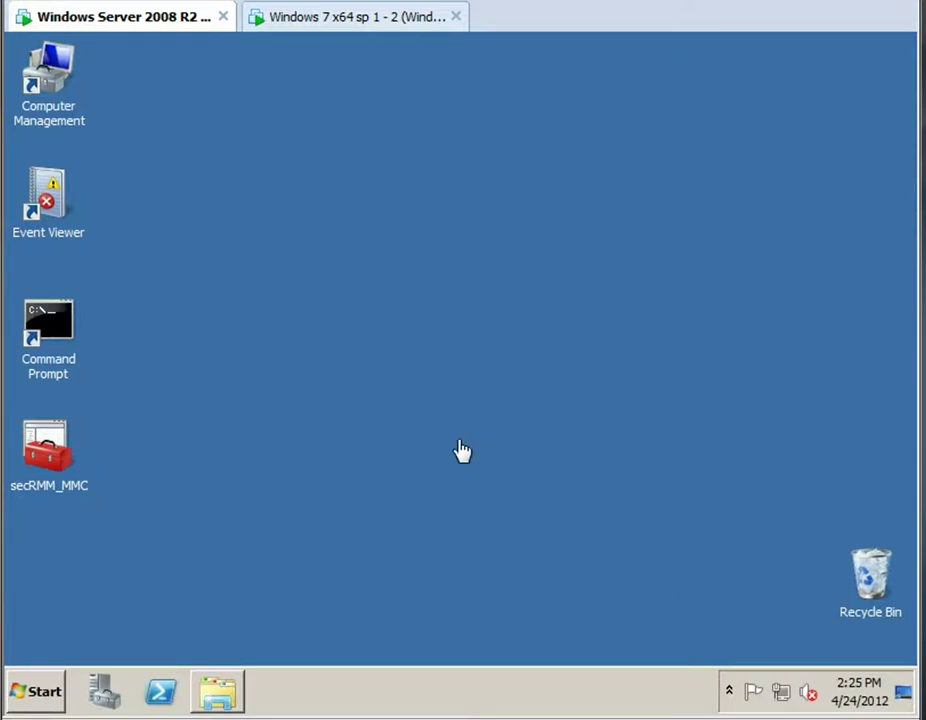
# Step: Launch Group Policy Management from the Start menu's Administrative Tools
pyautogui.click(35, 693)
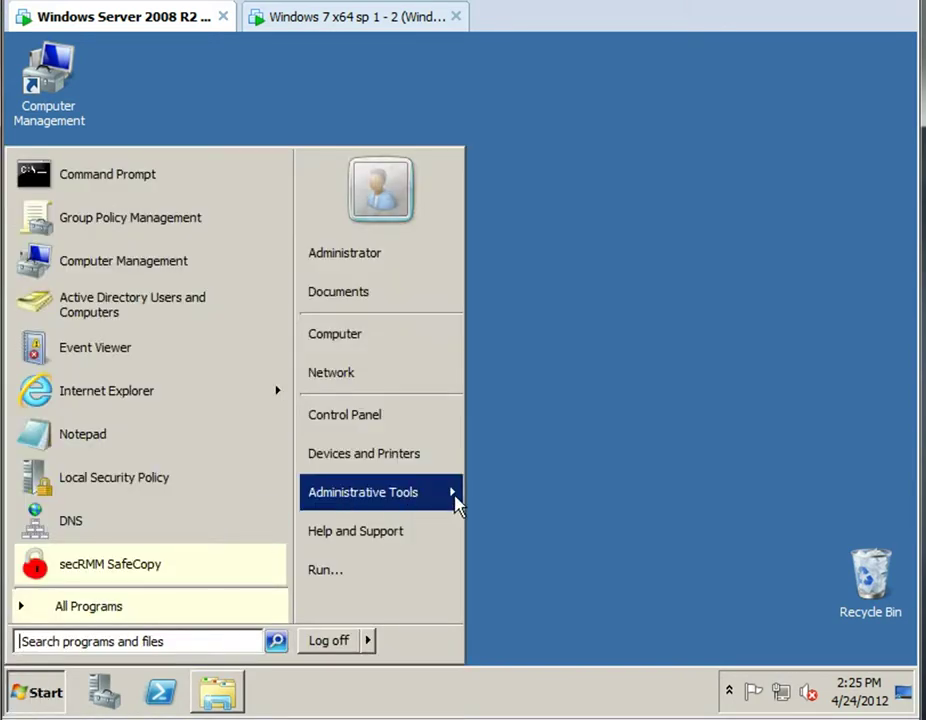
pyautogui.moveTo(456, 502)
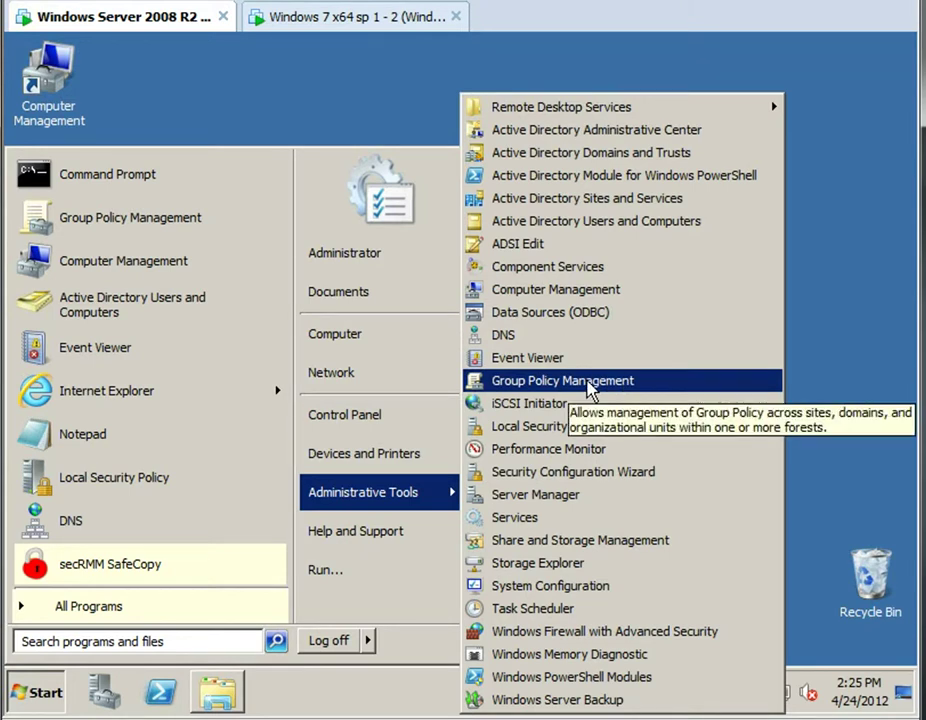
pyautogui.click(590, 385)
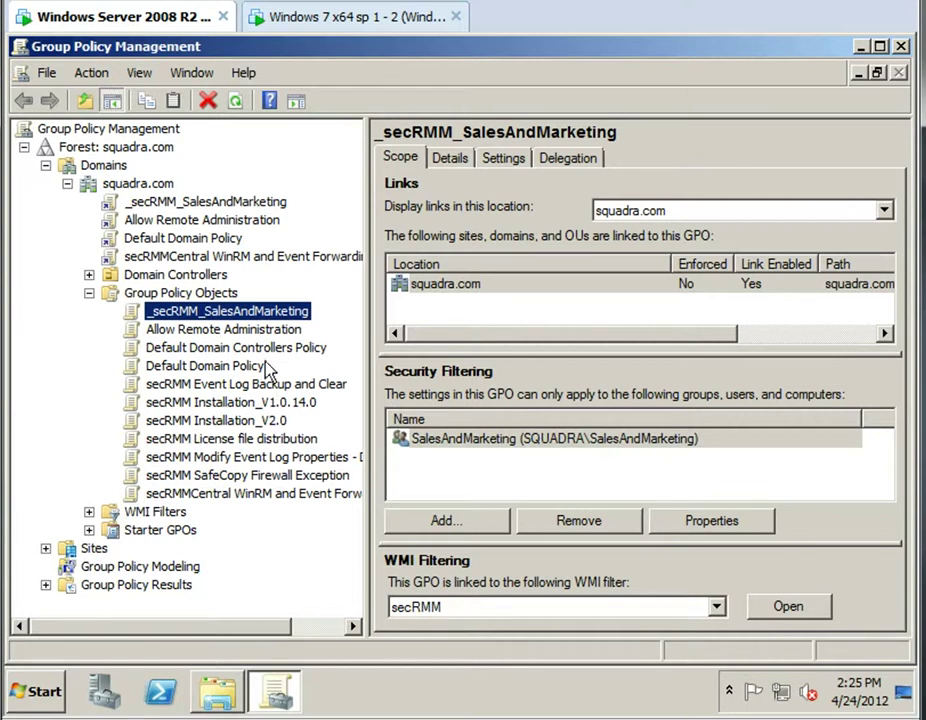
# Step: Edit the _secRMM_SalesAndMarketing GPO and view its computer-side secRMM security settings
pyautogui.rightClick(241, 316)
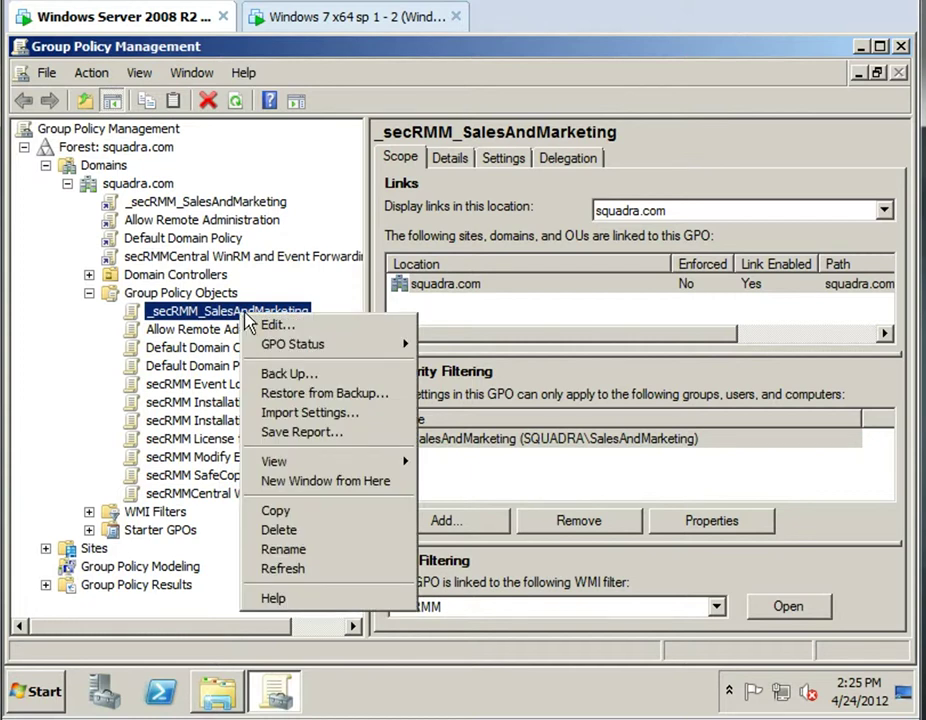
pyautogui.click(316, 331)
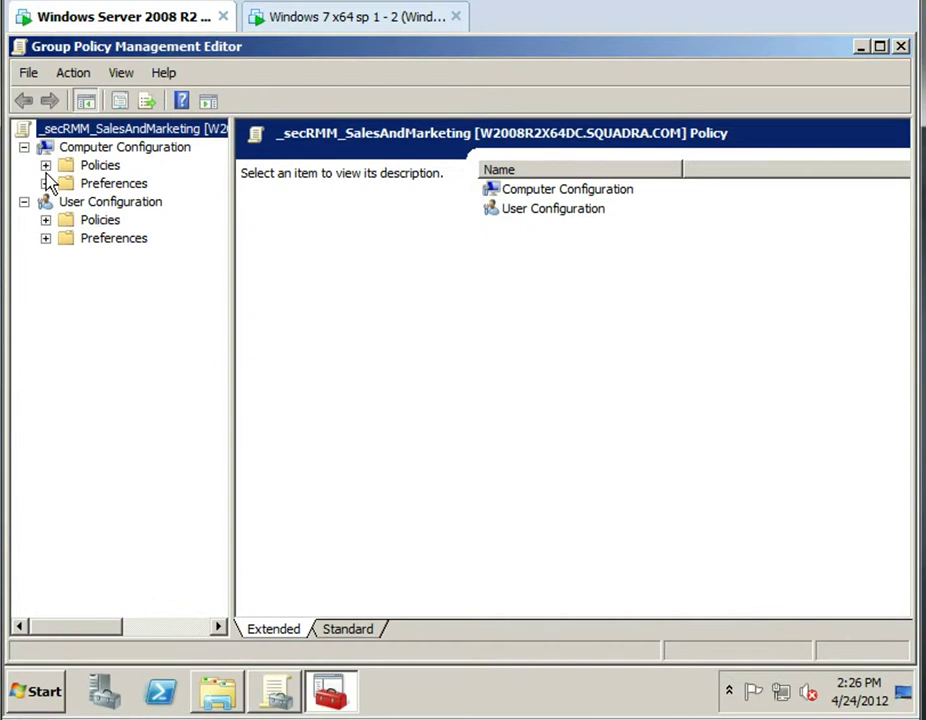
pyautogui.click(45, 165)
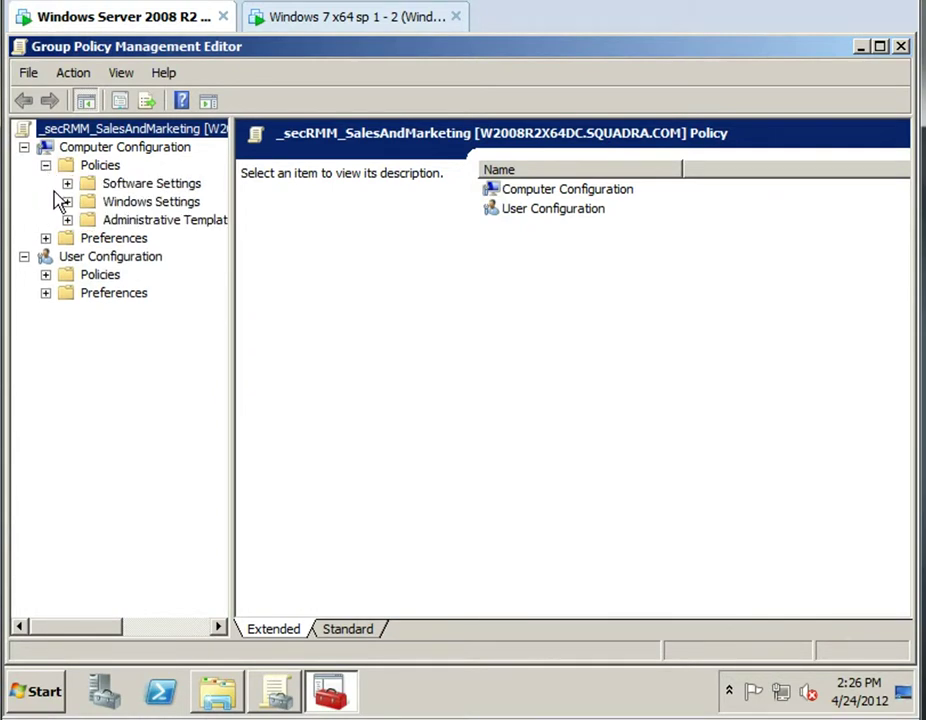
pyautogui.click(67, 202)
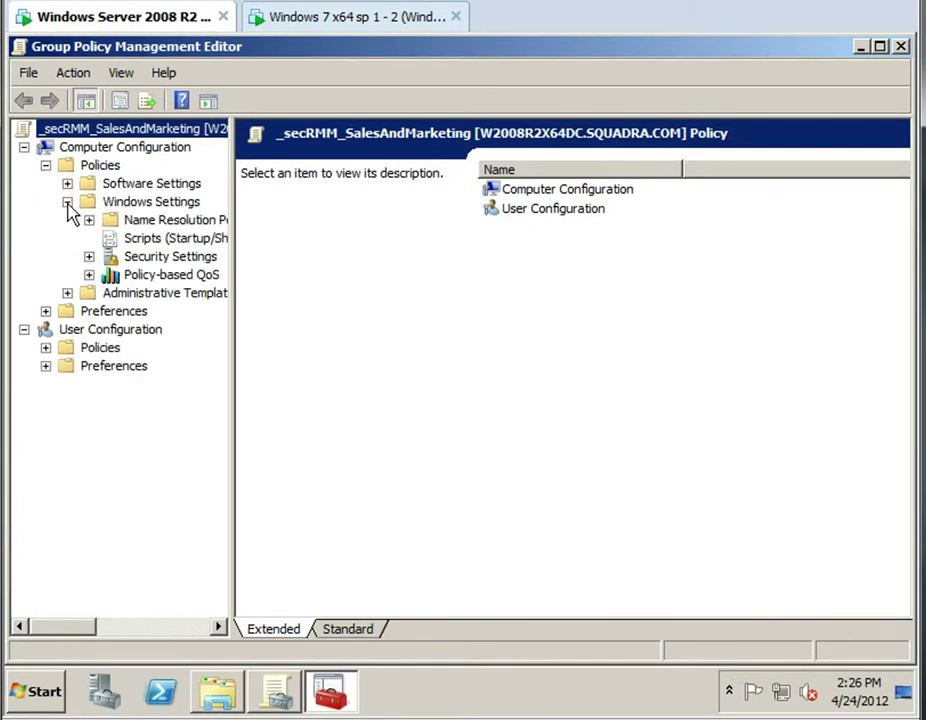
pyautogui.click(89, 257)
pyautogui.click(170, 279)
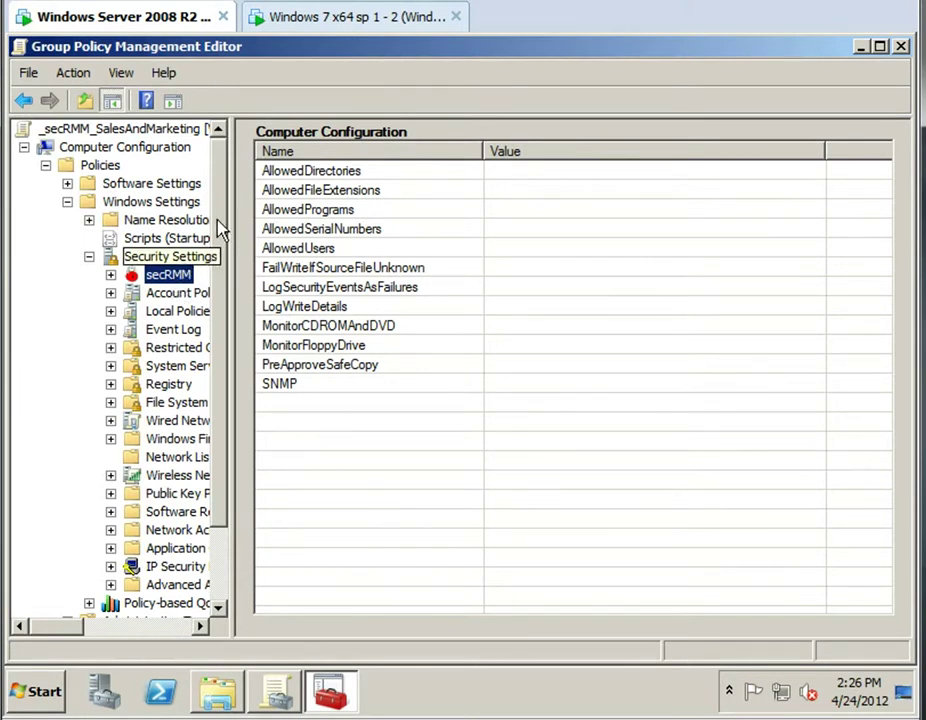
# Step: Collapse Computer Configuration and expand User Configuration > Policies > Windows Settings
pyautogui.click(67, 201)
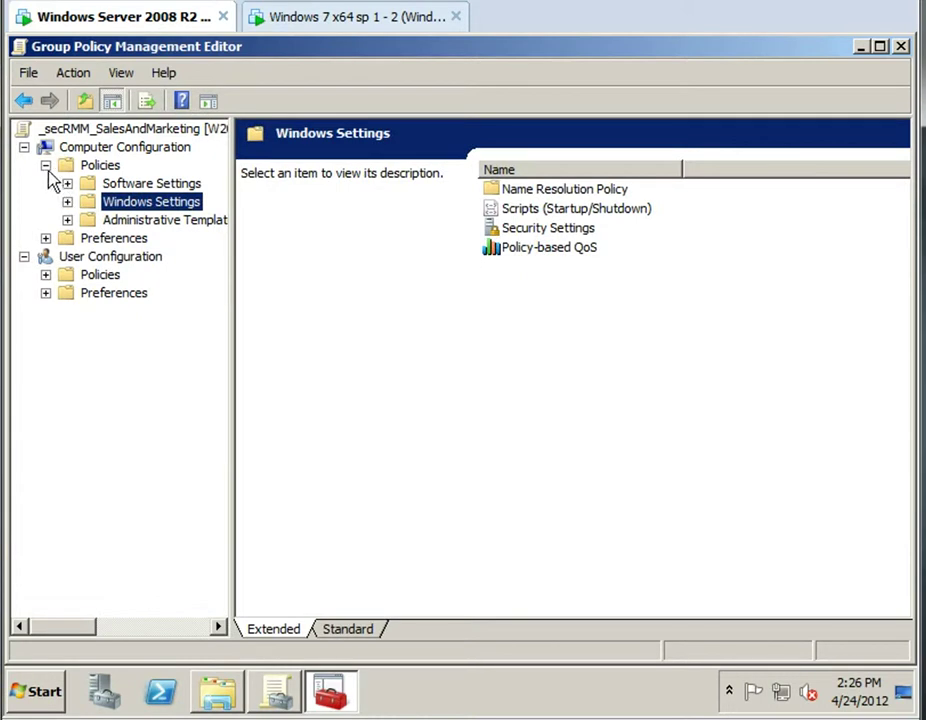
pyautogui.click(45, 165)
pyautogui.click(45, 219)
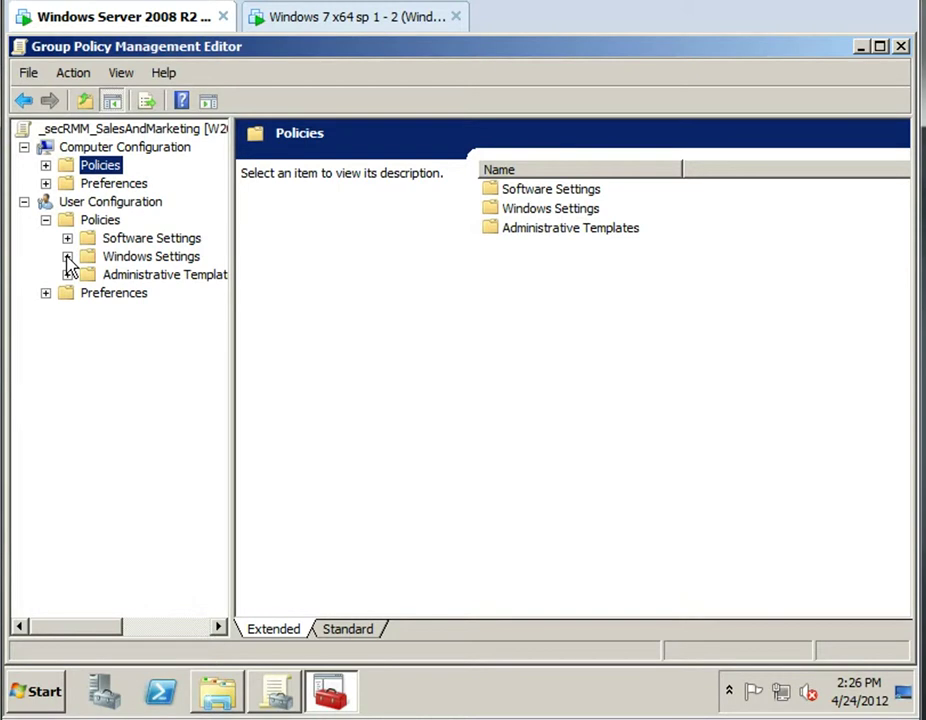
pyautogui.click(67, 256)
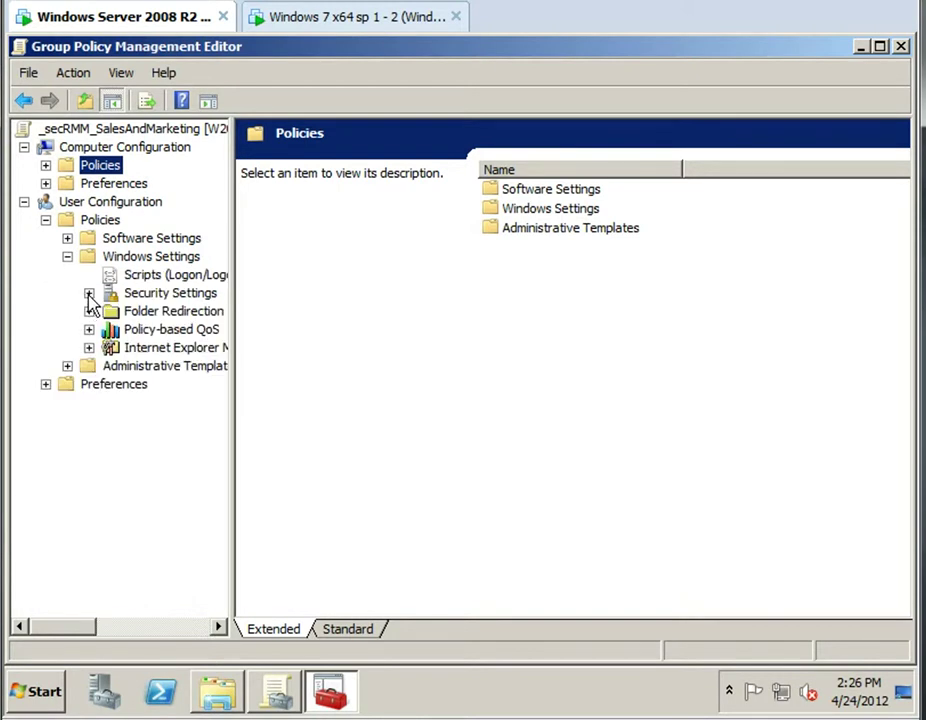
# Step: Expand user Security Settings, widen the tree pane, and select the secRMM node
pyautogui.click(89, 293)
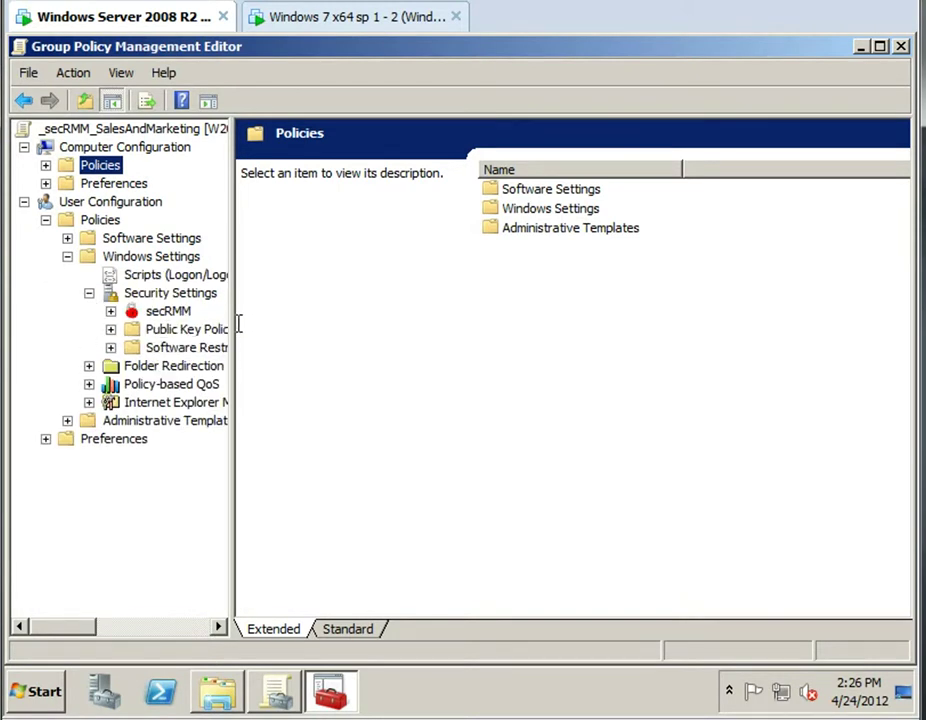
pyautogui.moveTo(236, 318); pyautogui.dragTo(254, 319)
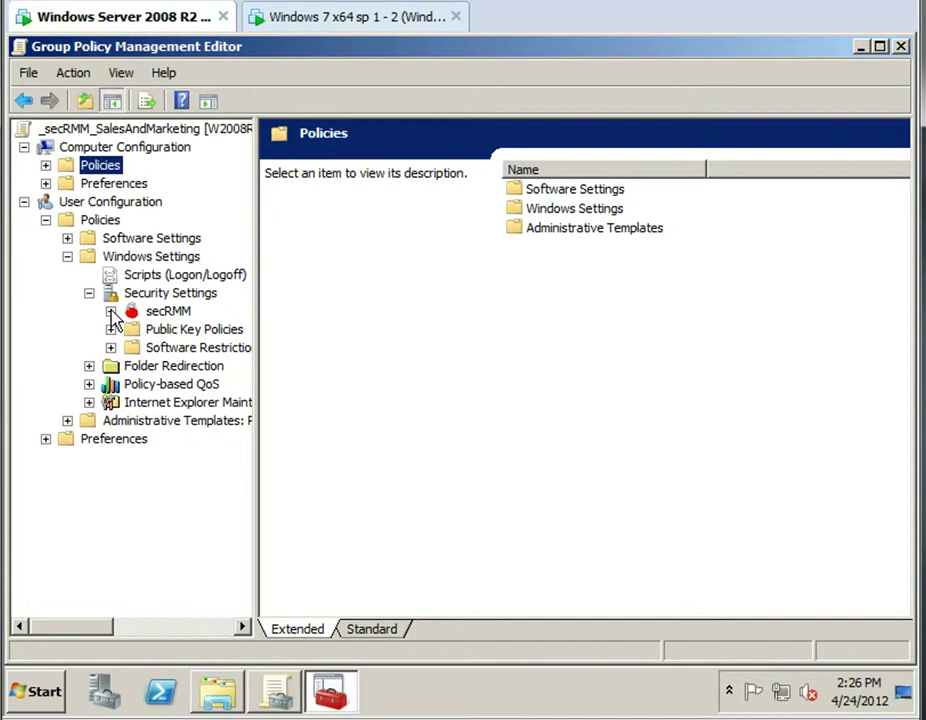
pyautogui.click(160, 313)
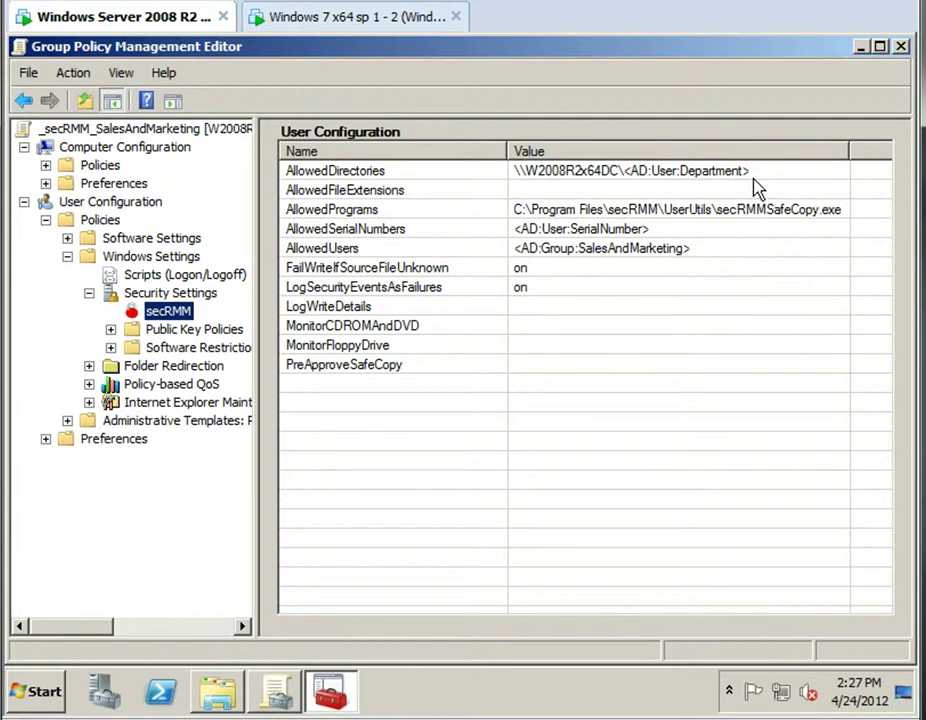
# Step: Open AllowedDirectories, review the available variables, and highlight the Department part of the path
pyautogui.doubleClick(680, 176)
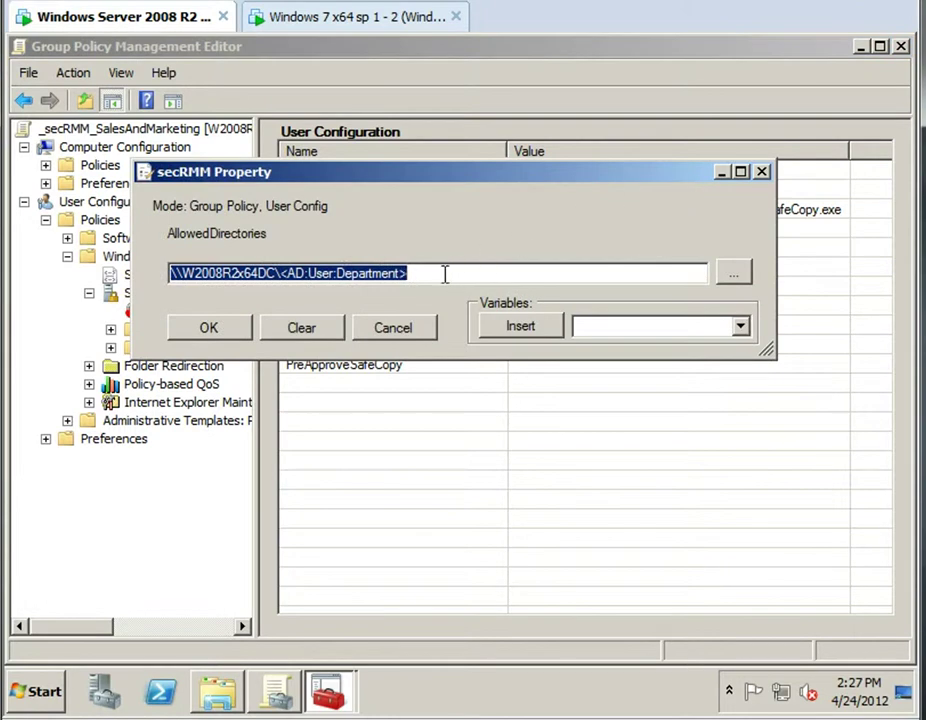
pyautogui.click(445, 274)
pyautogui.click(741, 326)
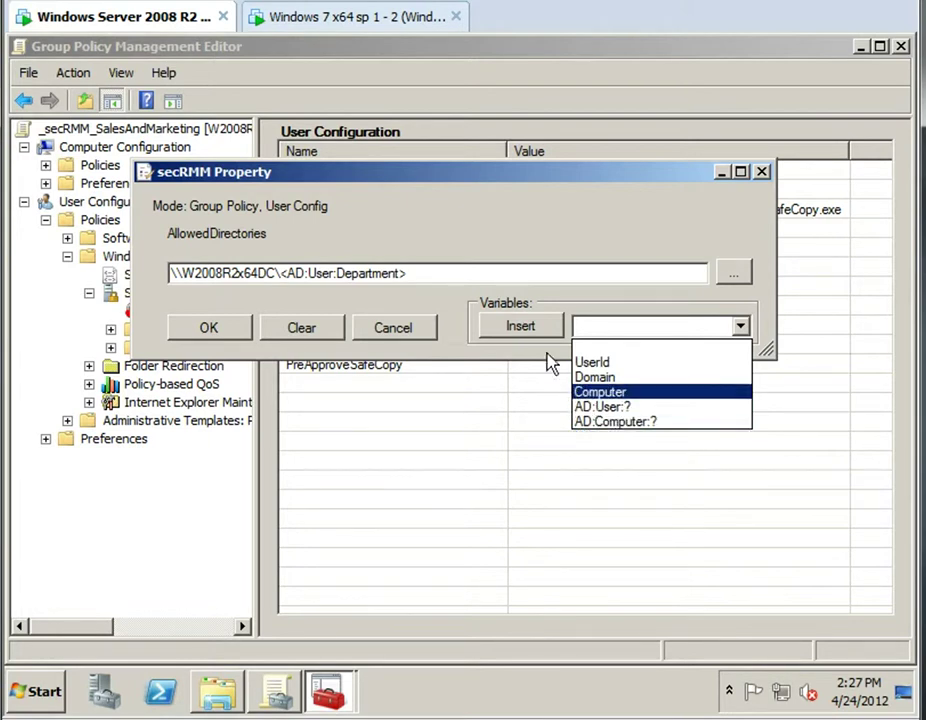
pyautogui.click(500, 273)
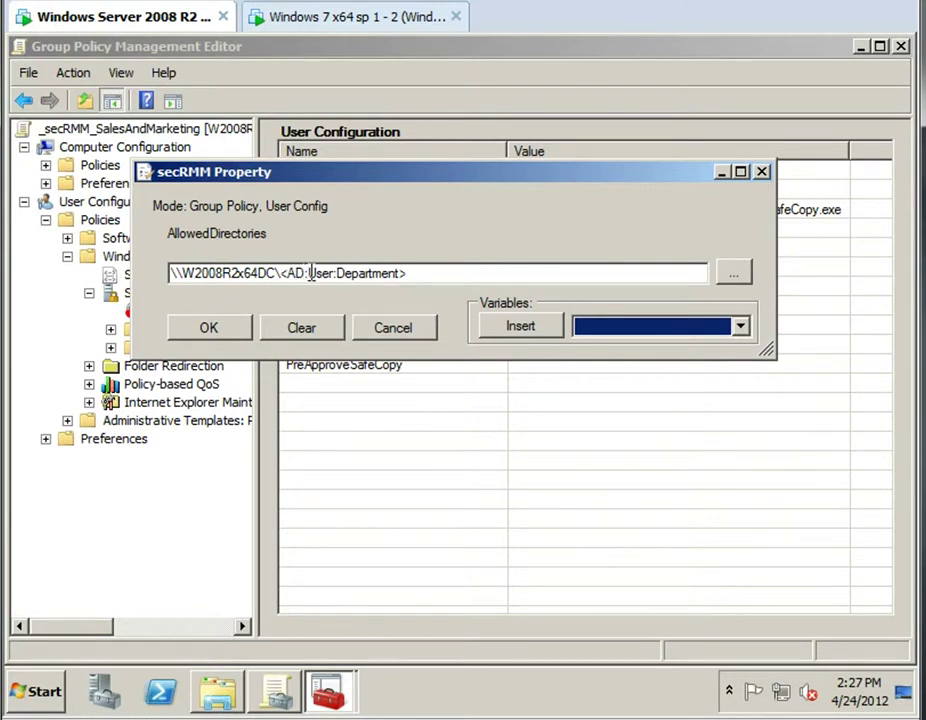
pyautogui.moveTo(337, 273); pyautogui.dragTo(400, 275)
# Step: Launch Active Directory Users and Computers from Administrative Tools
pyautogui.click(48, 696)
pyautogui.moveTo(455, 505)
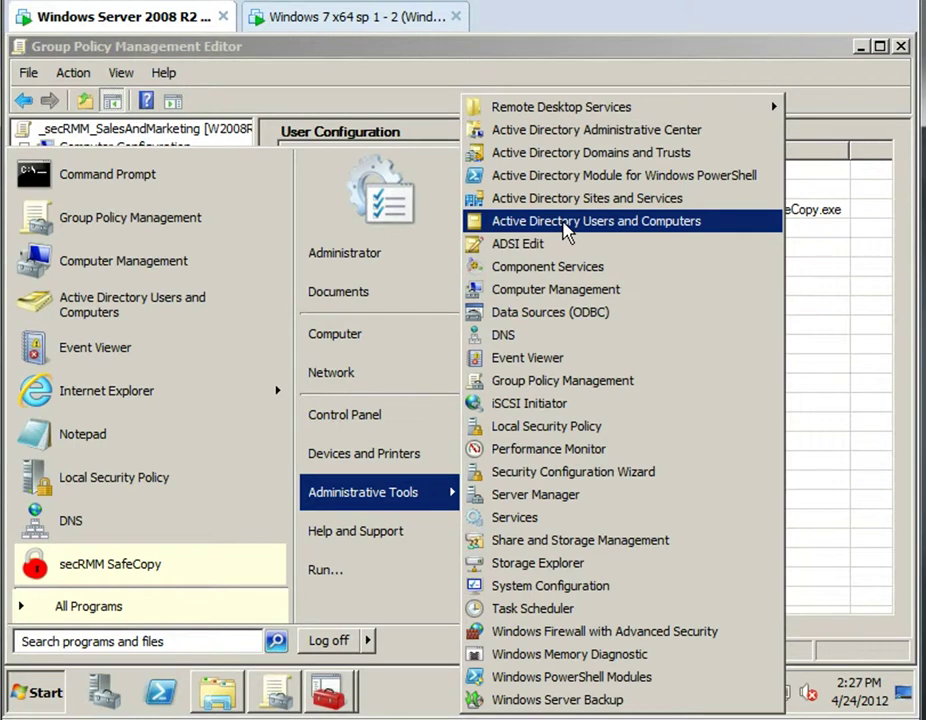
pyautogui.click(567, 232)
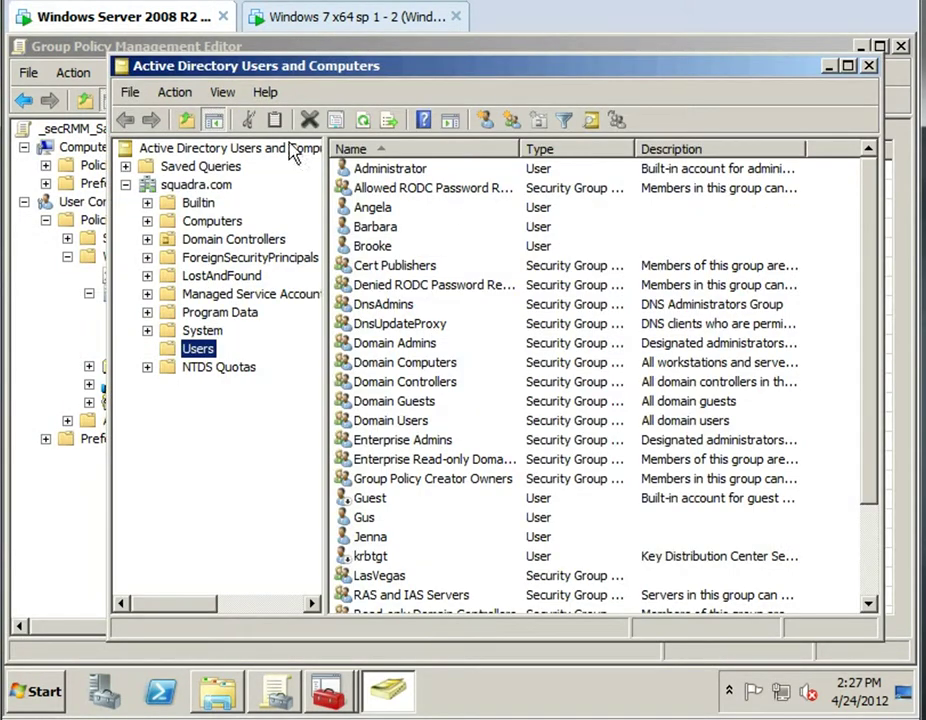
# Step: Open a domain user's Attribute Editor and select serialNumber 80200D34, with department SalesAndMarketing
pyautogui.click(220, 92)
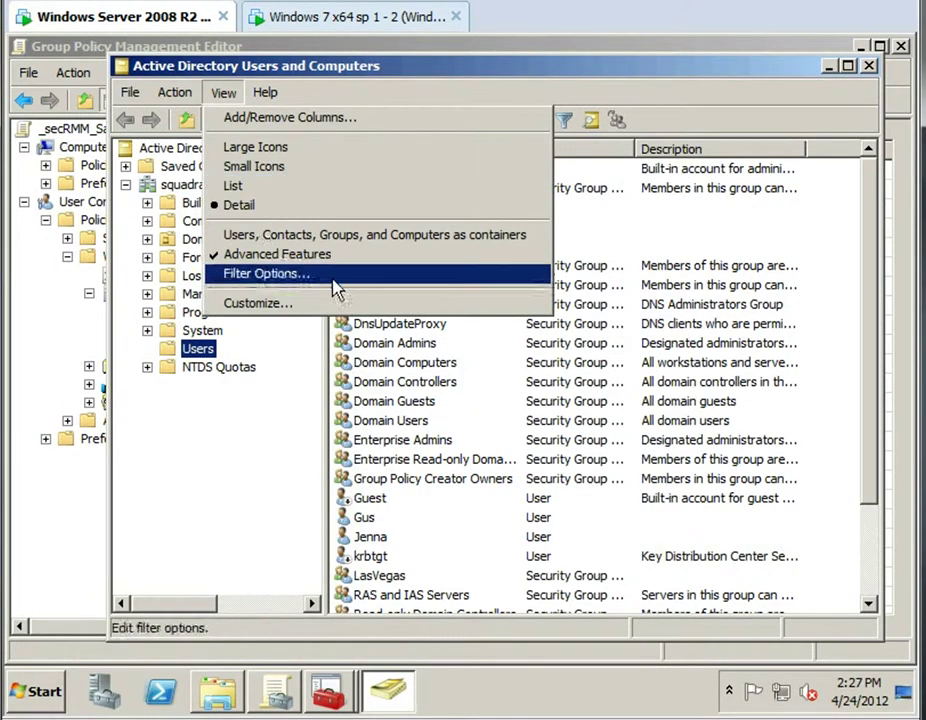
pyautogui.click(548, 76)
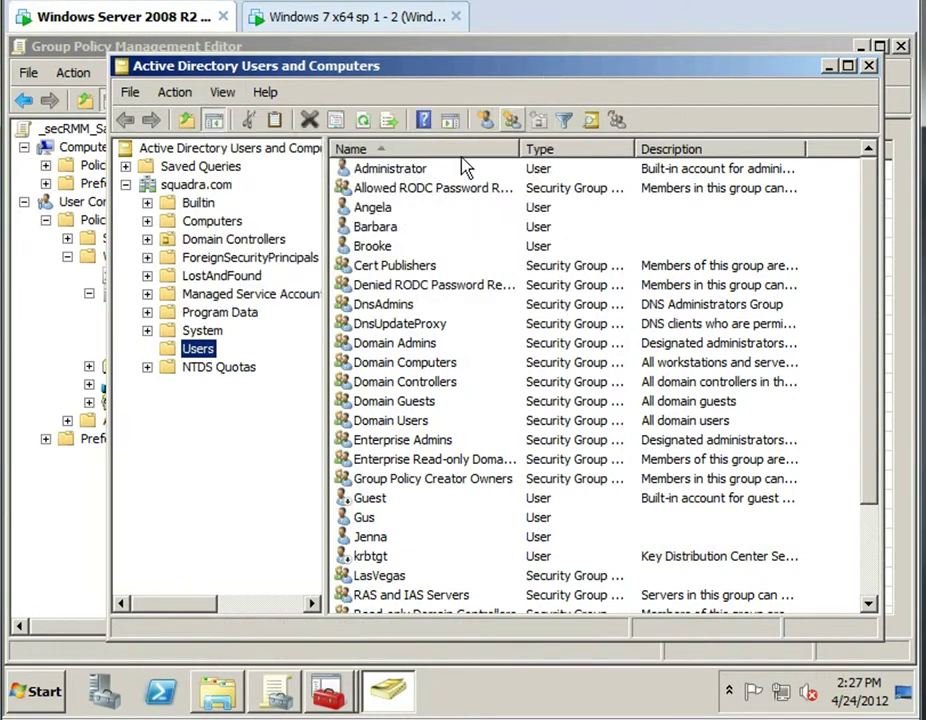
pyautogui.rightClick(356, 212)
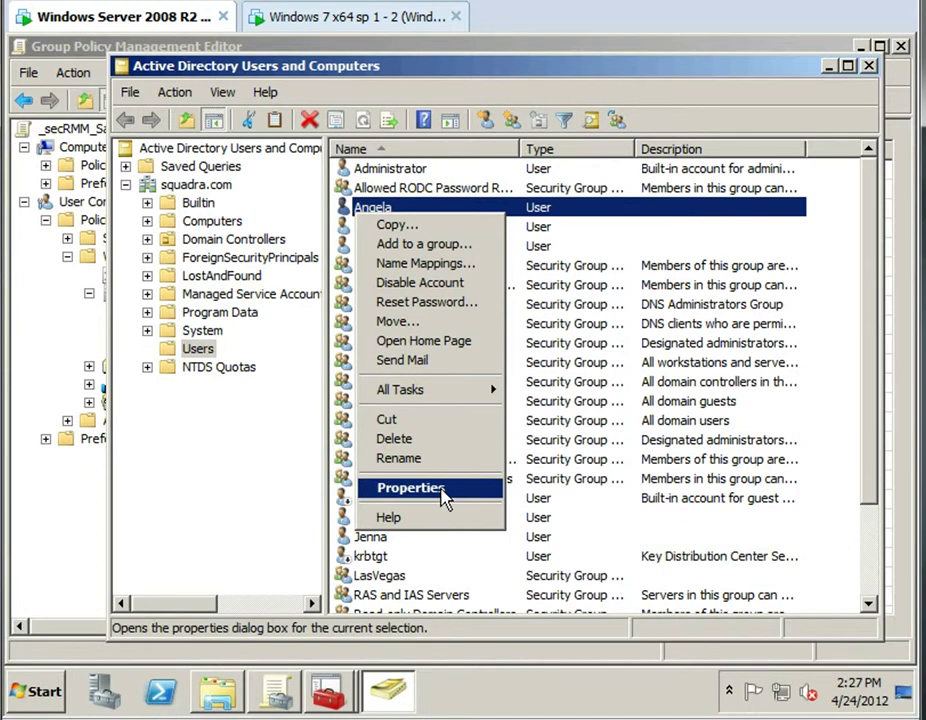
pyautogui.click(450, 494)
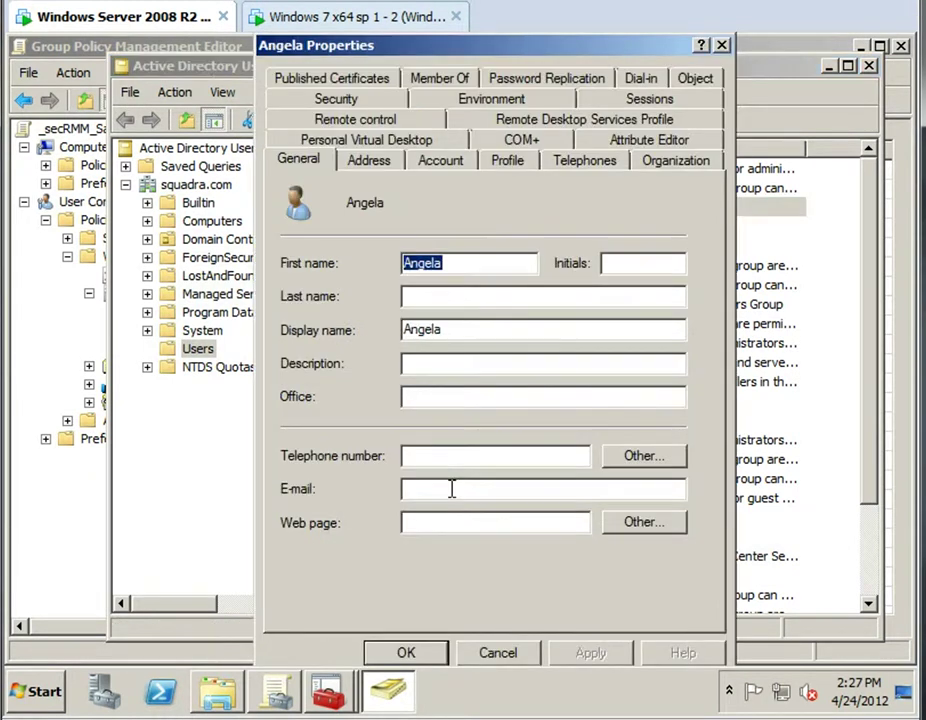
pyautogui.click(677, 145)
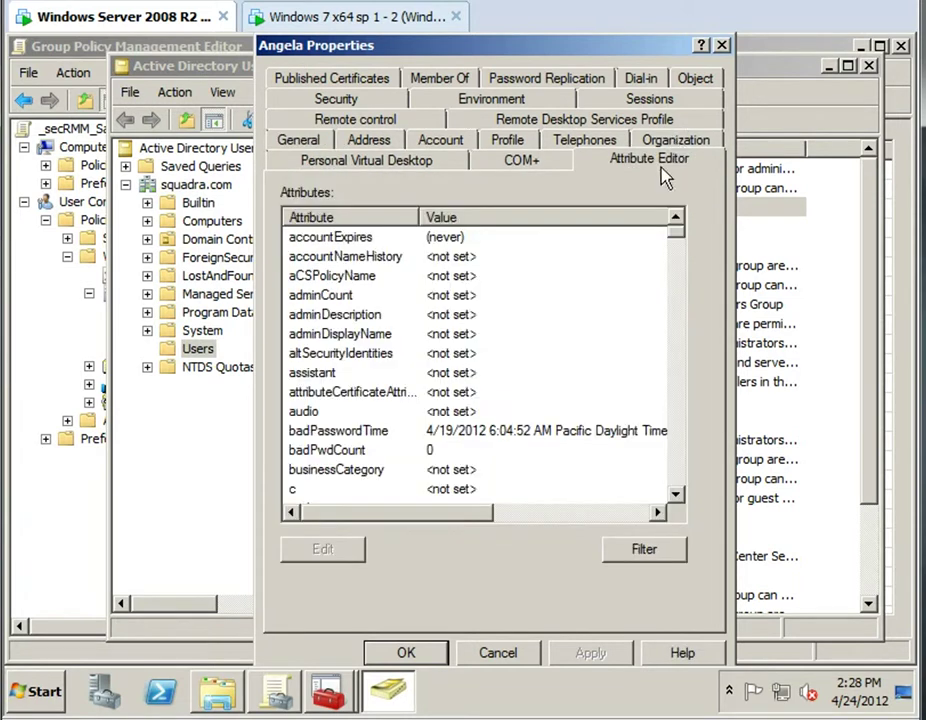
pyautogui.moveTo(678, 242); pyautogui.dragTo(678, 260)
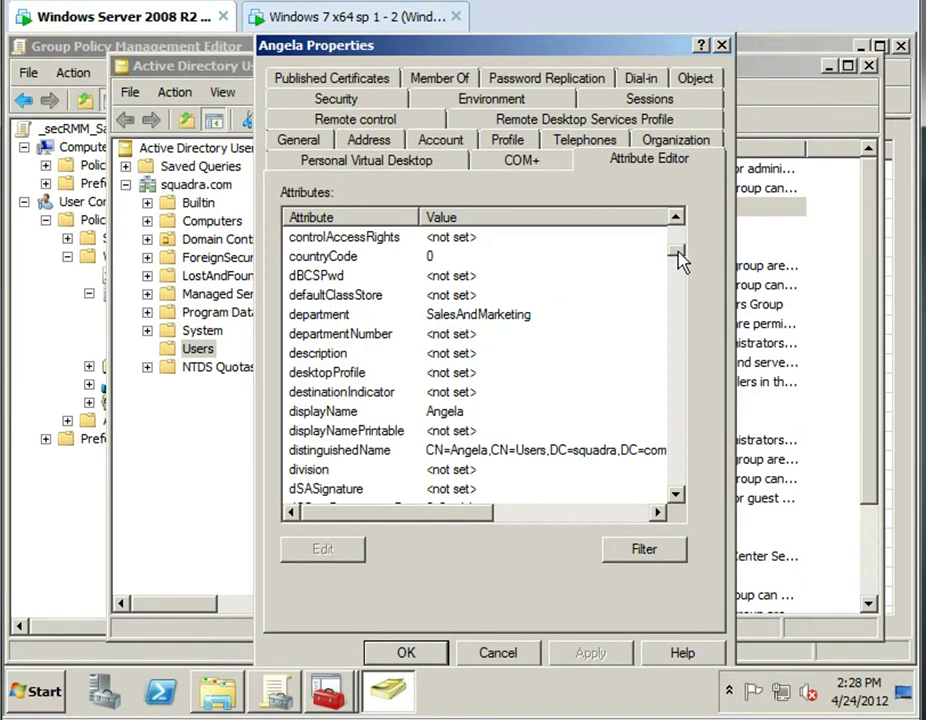
pyautogui.moveTo(678, 260); pyautogui.dragTo(680, 438)
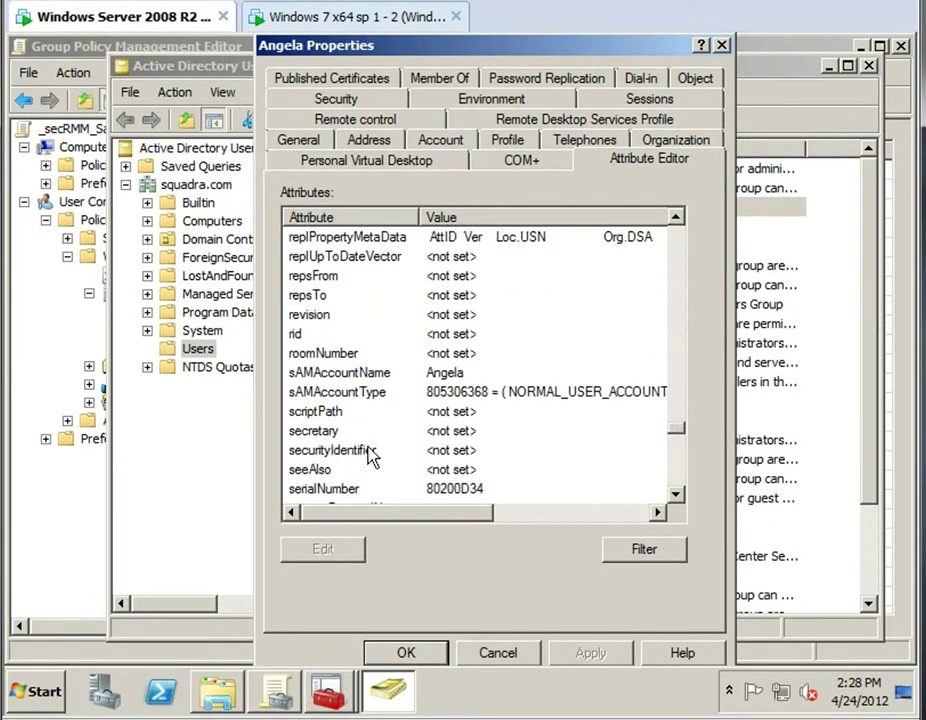
pyautogui.click(346, 490)
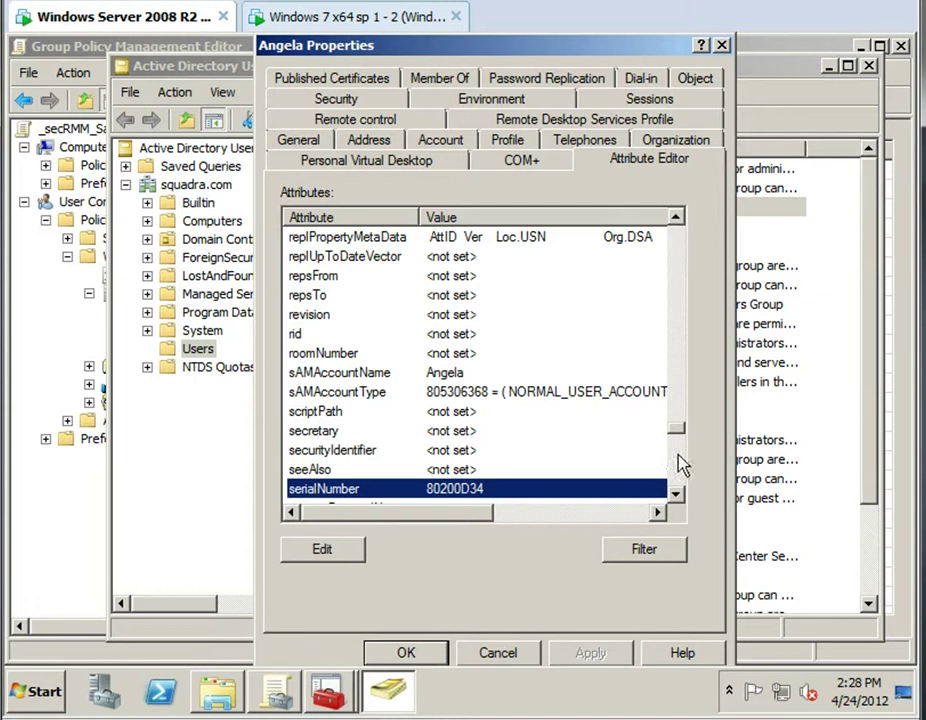
# Step: Add a test value 'abc' to serialNumber, remove it, and keep only 80200D34
pyautogui.doubleClick(322, 490)
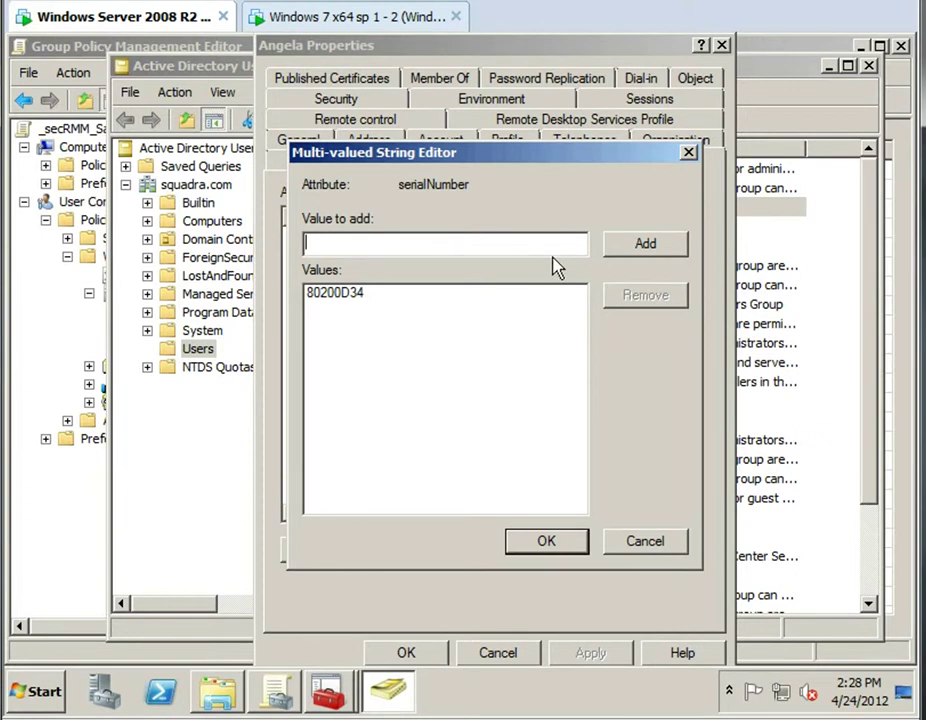
pyautogui.write('abc')
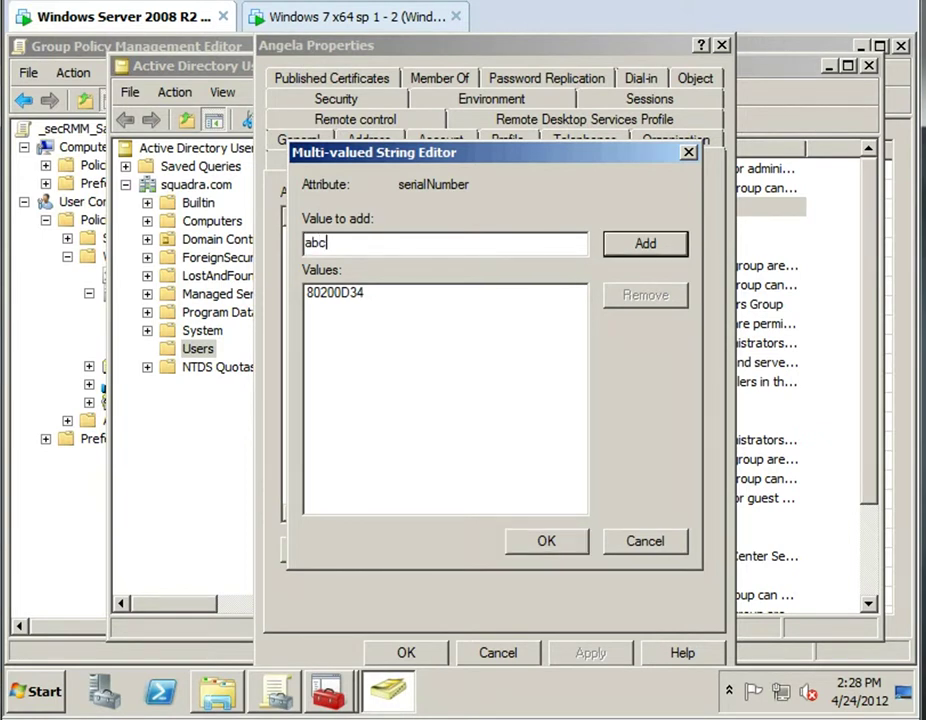
pyautogui.click(655, 246)
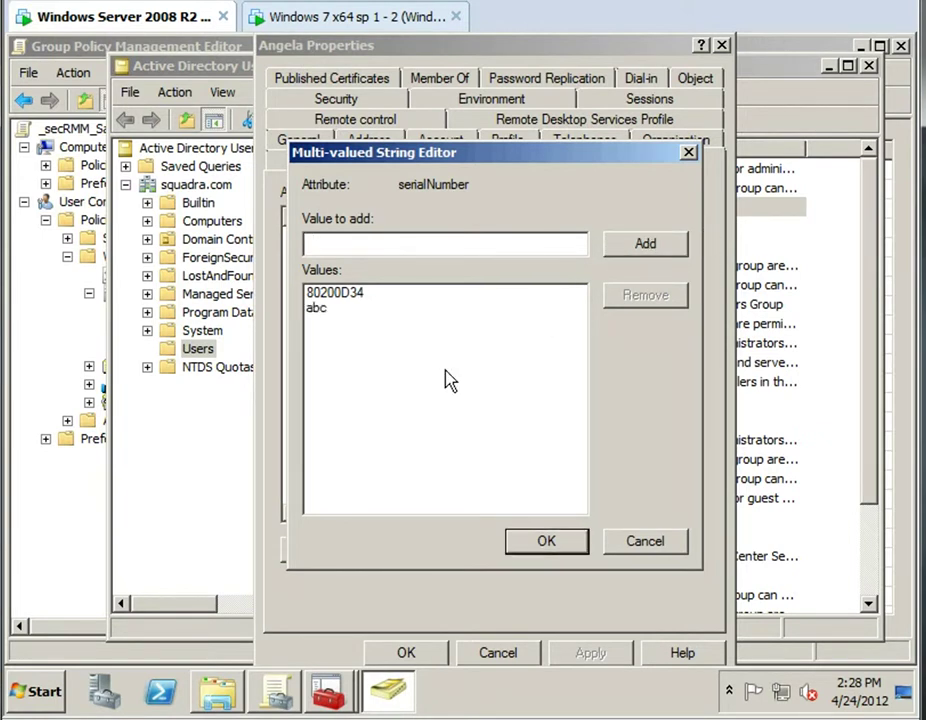
pyautogui.click(331, 311)
pyautogui.click(645, 297)
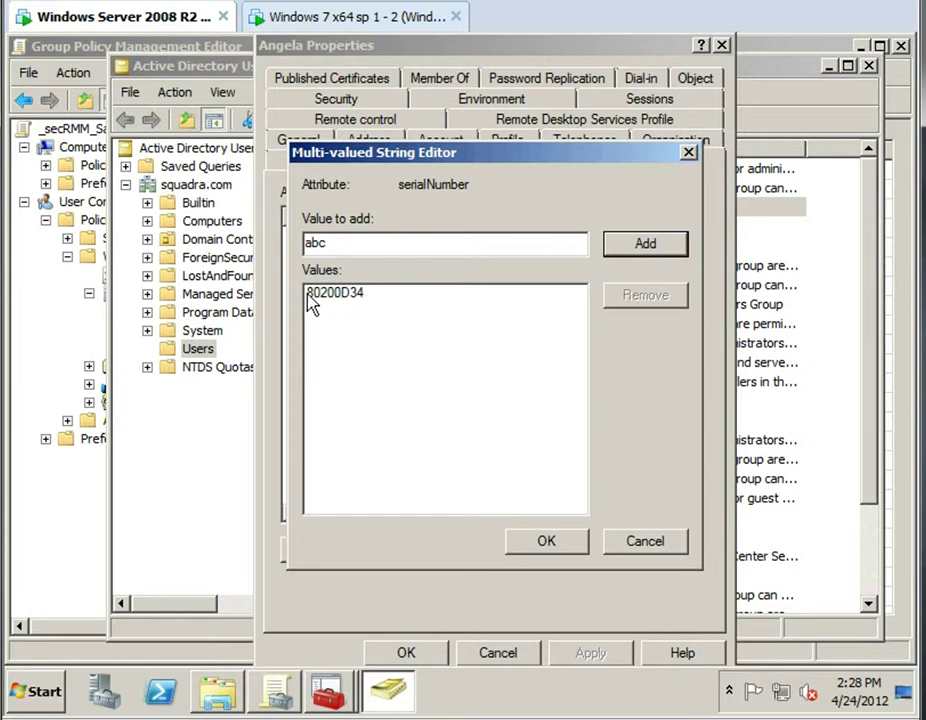
pyautogui.click(549, 546)
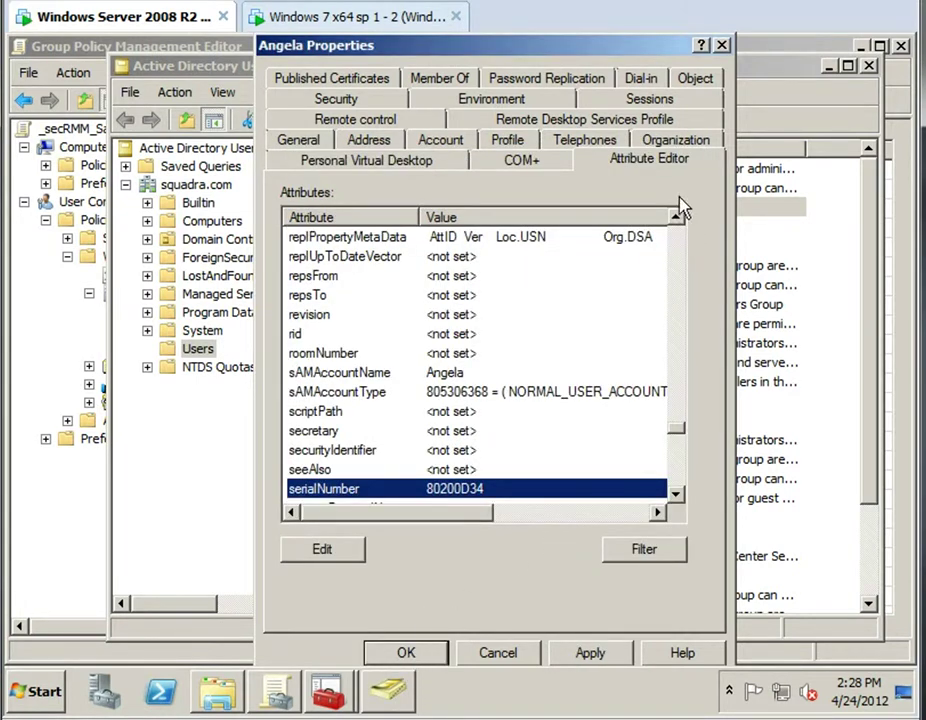
# Step: Cancel the unchanged AllowedDirectories property and open the SalesAndMarketing folder window
pyautogui.moveTo(586, 47); pyautogui.dragTo(673, 47)
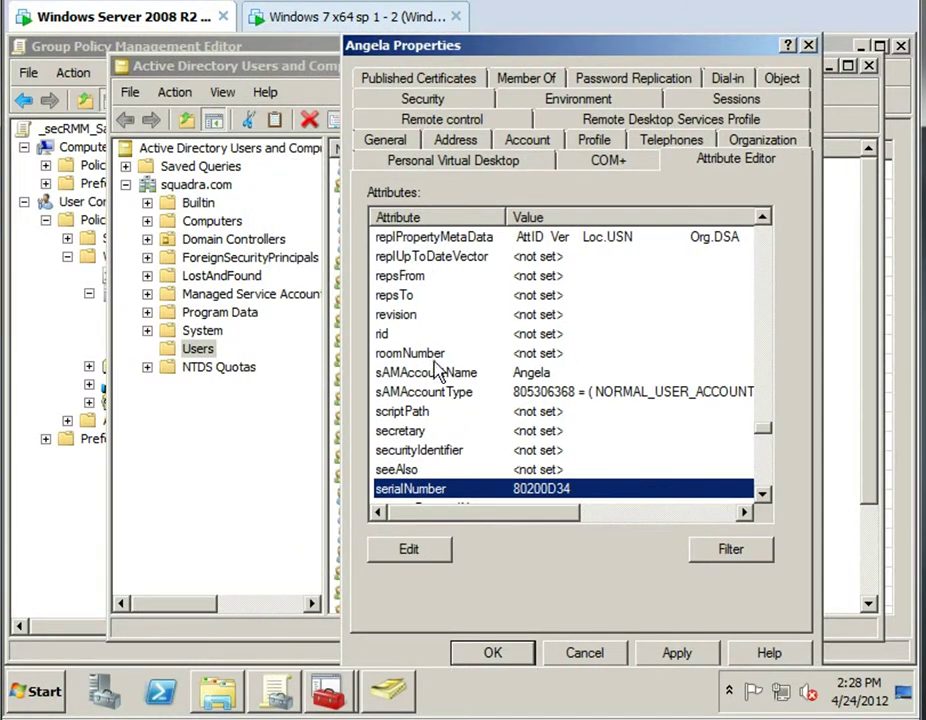
pyautogui.click(56, 44)
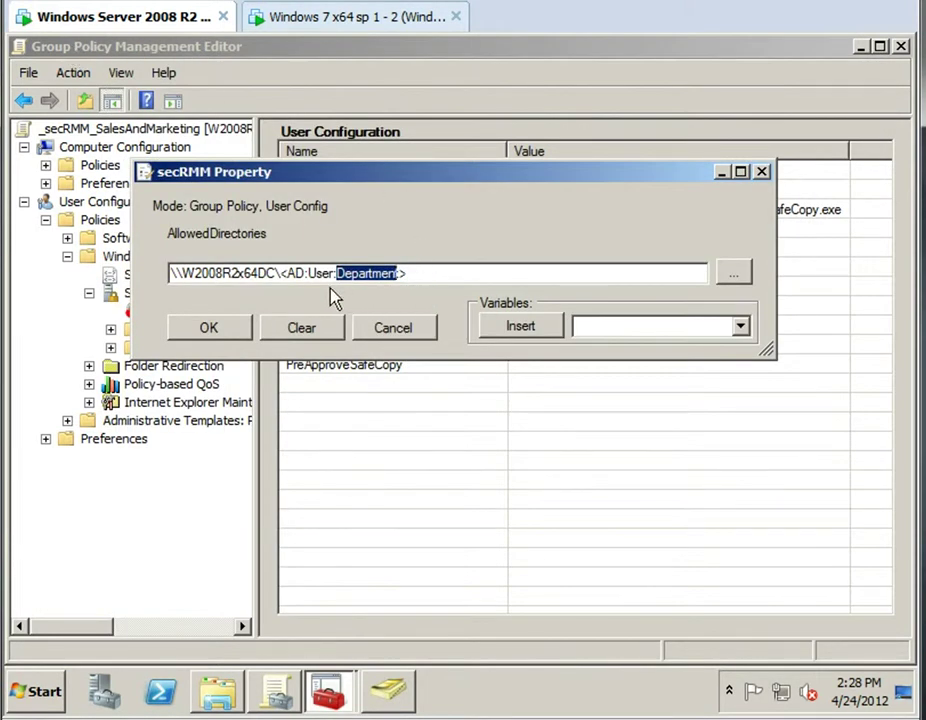
pyautogui.click(395, 336)
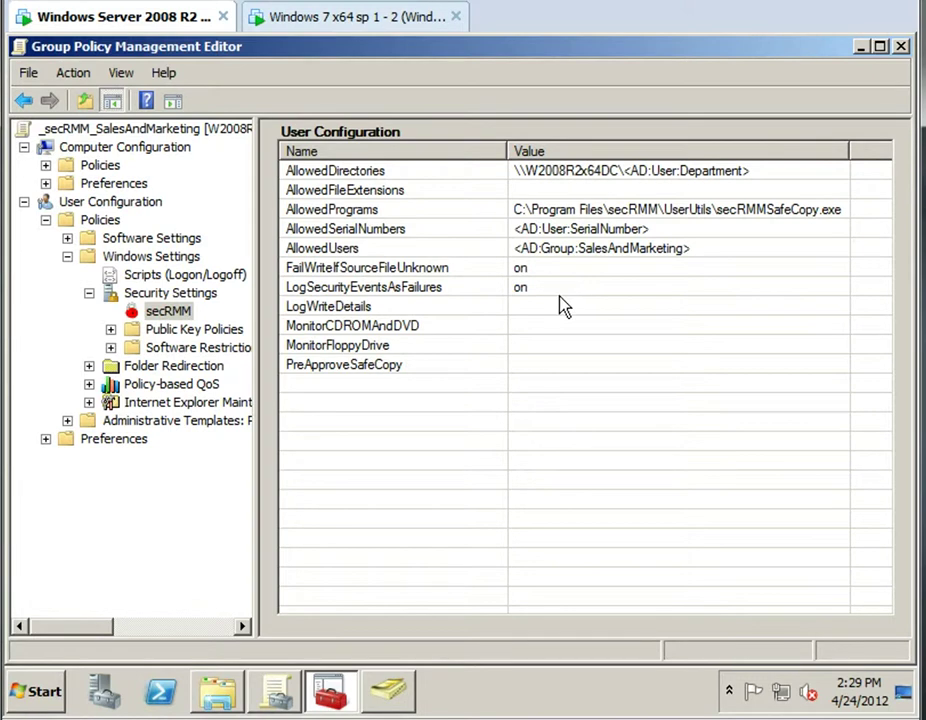
pyautogui.click(764, 178)
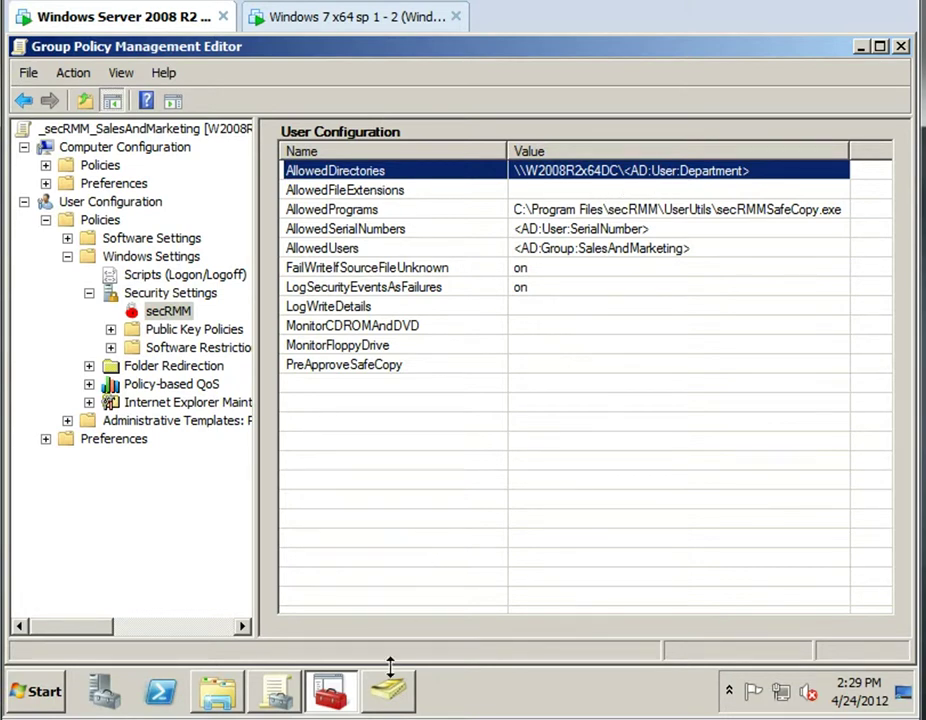
pyautogui.click(228, 698)
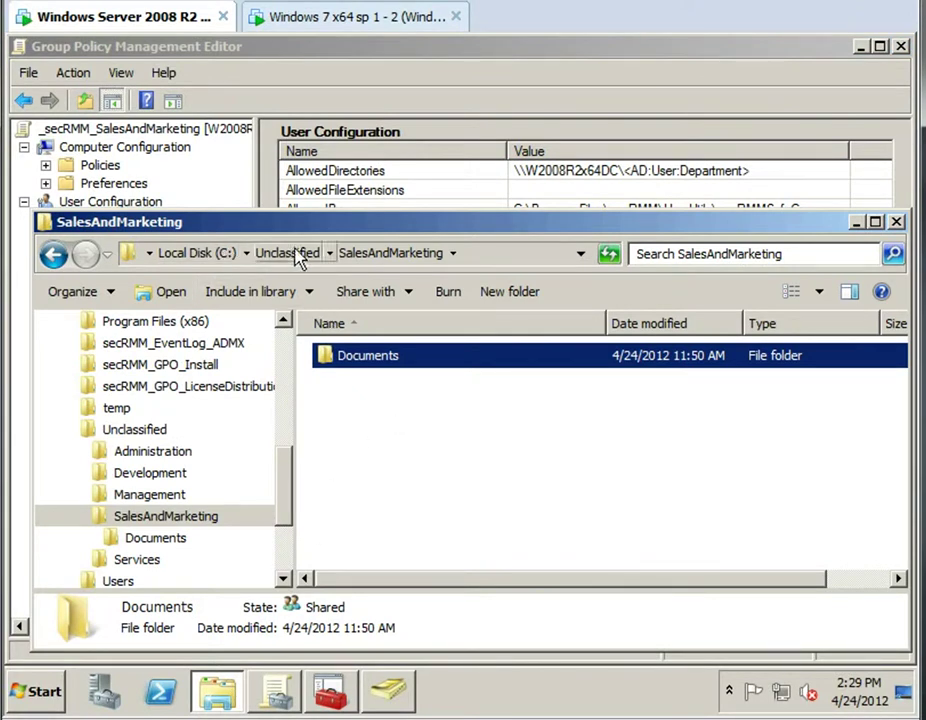
# Step: Check the SalesAndMarketing group's share permission on the folder, cancelling without changes
pyautogui.rightClick(217, 527)
pyautogui.moveTo(288, 285)
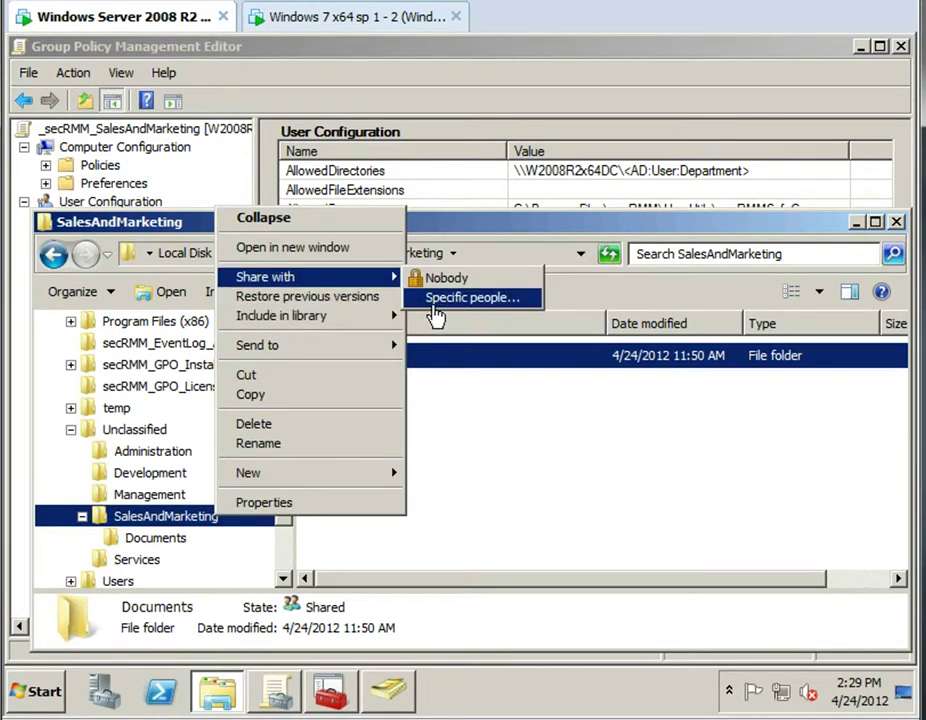
pyautogui.click(440, 298)
pyautogui.click(260, 400)
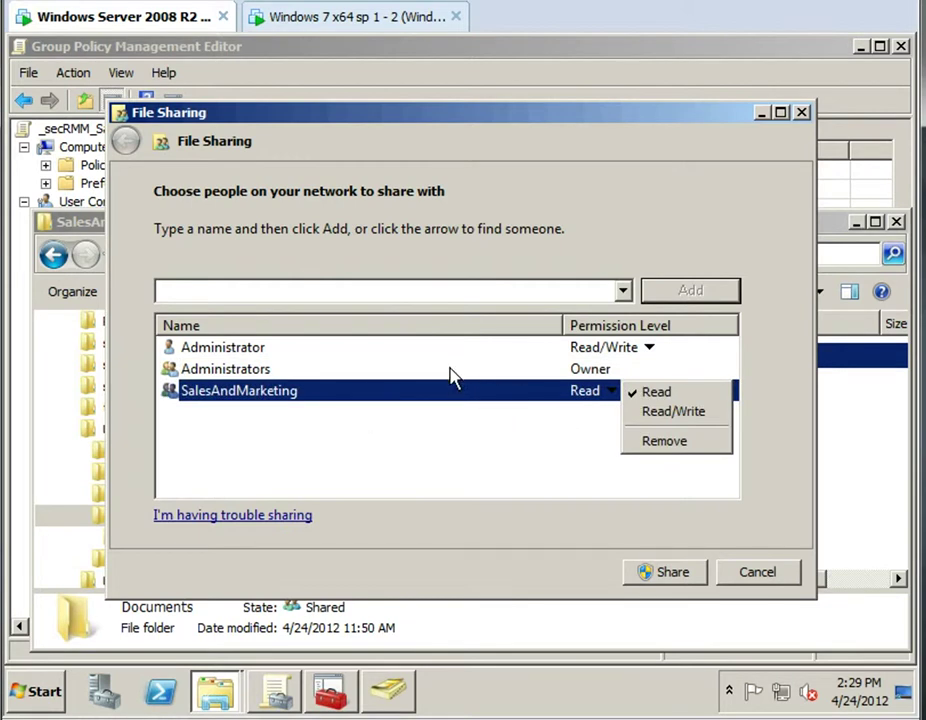
pyautogui.click(762, 578)
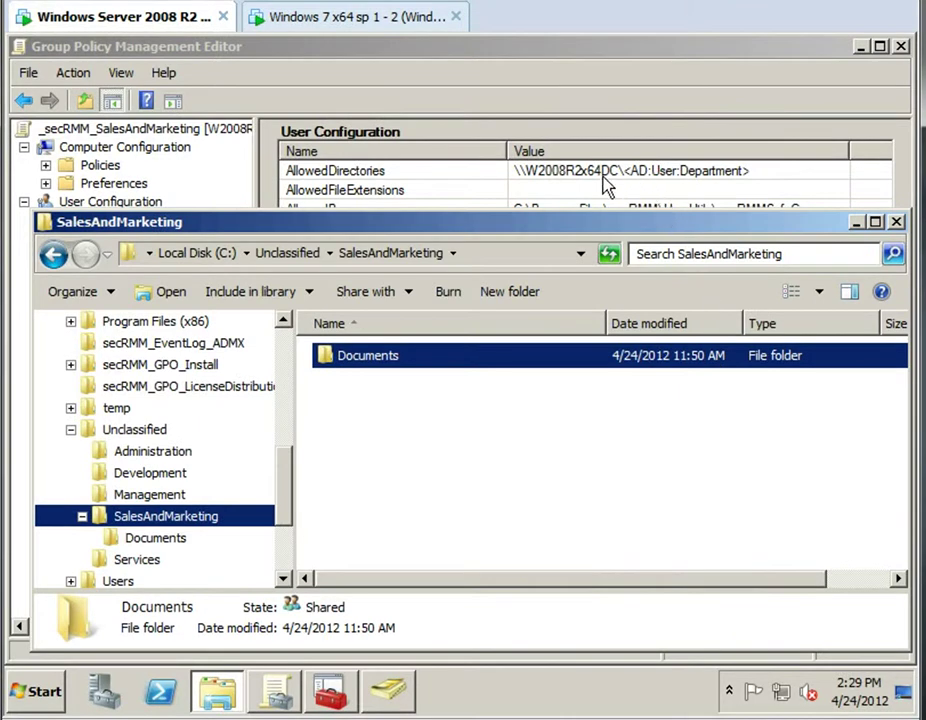
pyautogui.click(586, 47)
# Step: Review AllowedPrograms (secRMMSafeCopy.exe), AllowedSerialNumbers and AllowedUsers, then close the editor
pyautogui.click(692, 213)
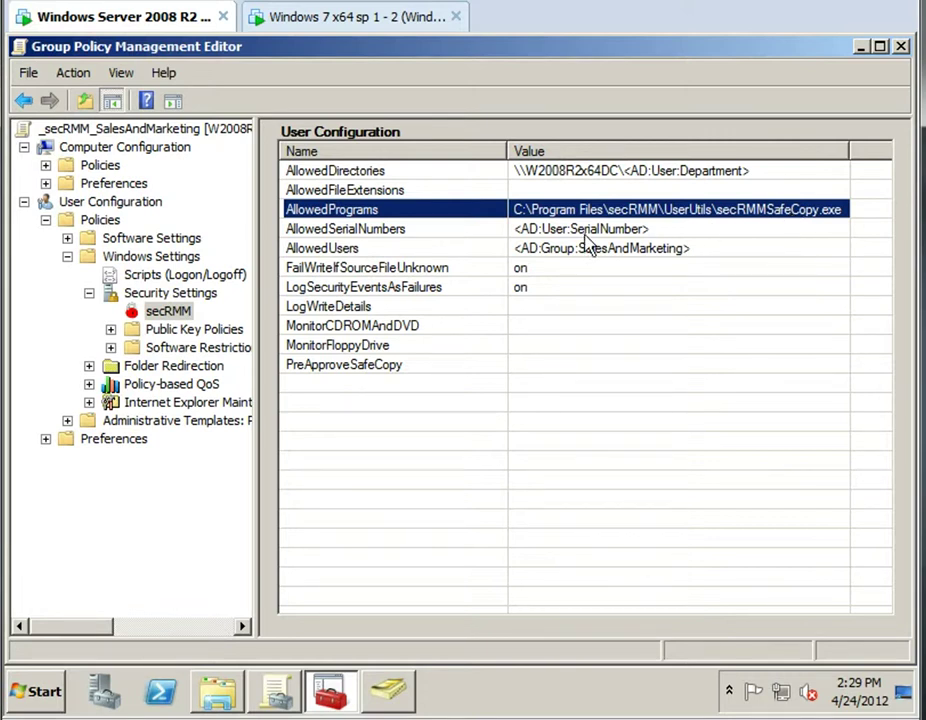
pyautogui.click(552, 233)
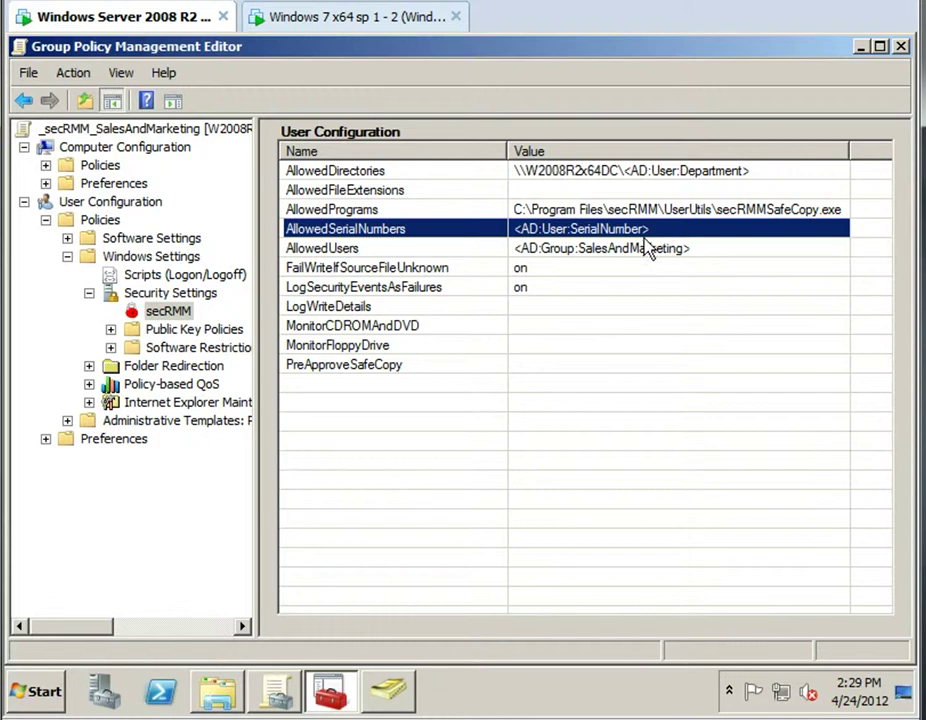
pyautogui.click(556, 252)
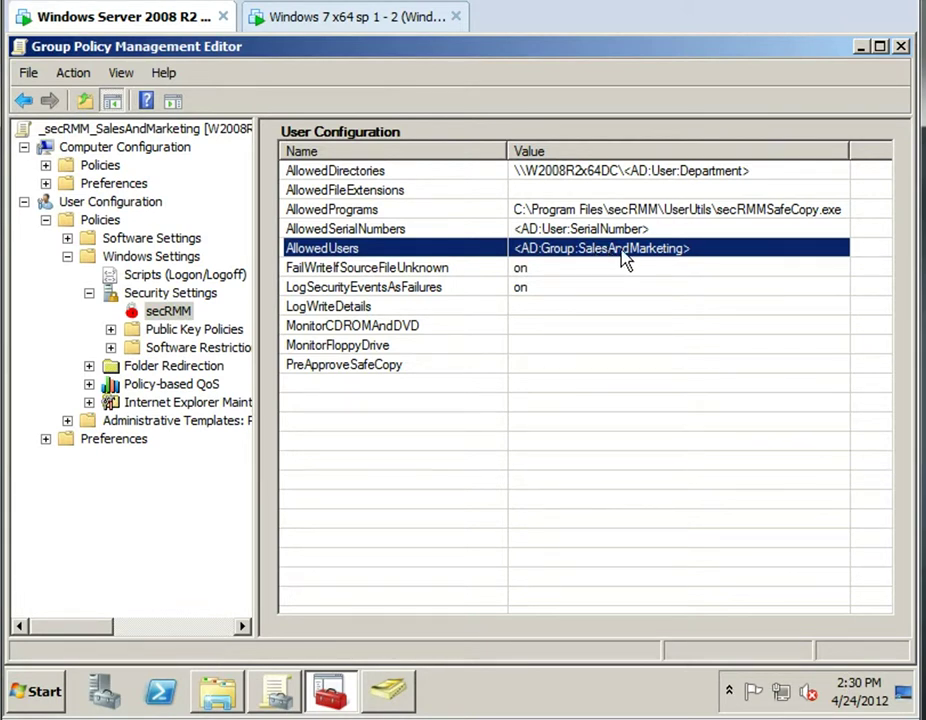
pyautogui.click(903, 47)
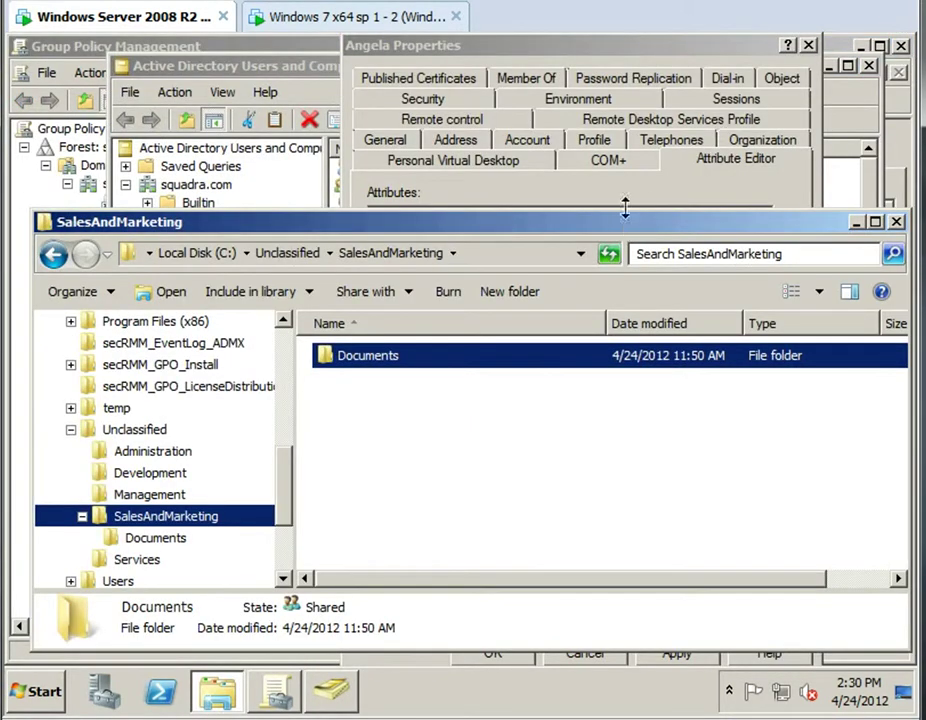
# Step: Close Explorer, the user Properties, ADUC, and set Group Policy Management aside
pyautogui.click(896, 221)
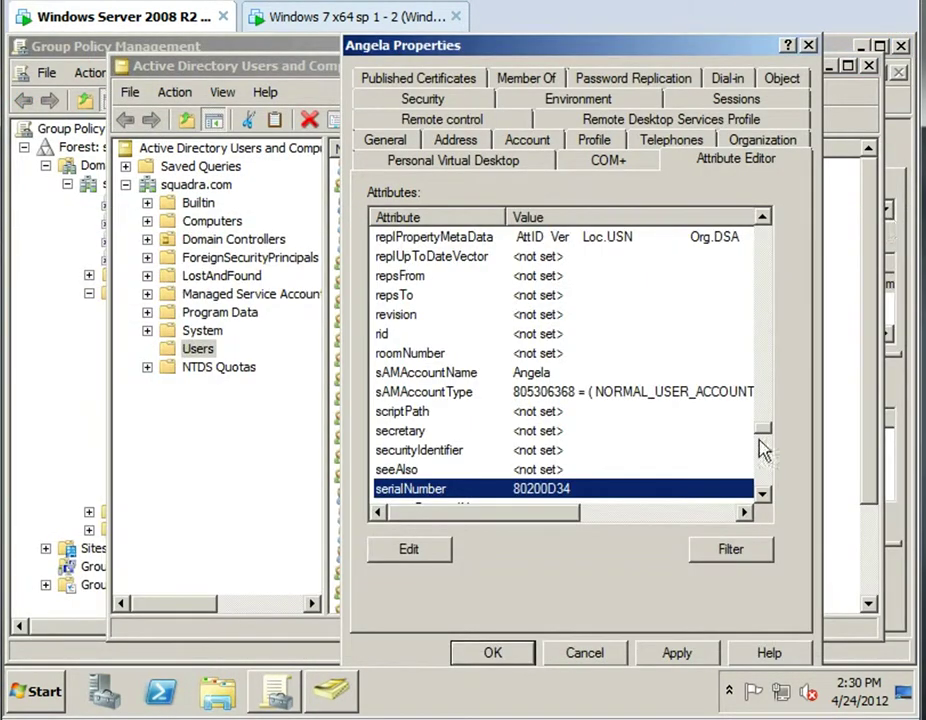
pyautogui.click(586, 655)
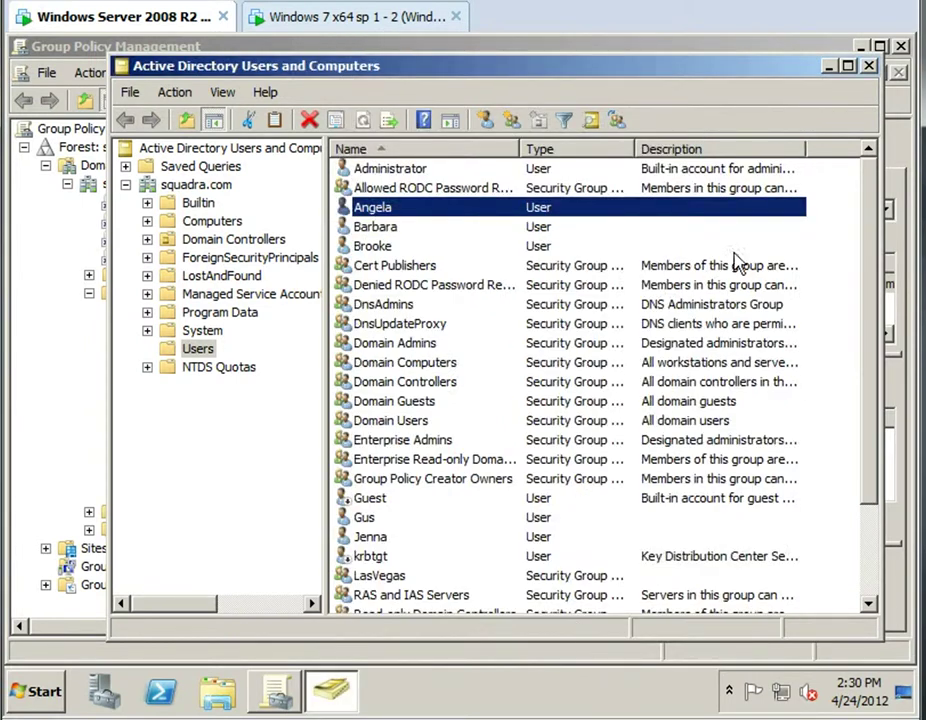
pyautogui.click(828, 67)
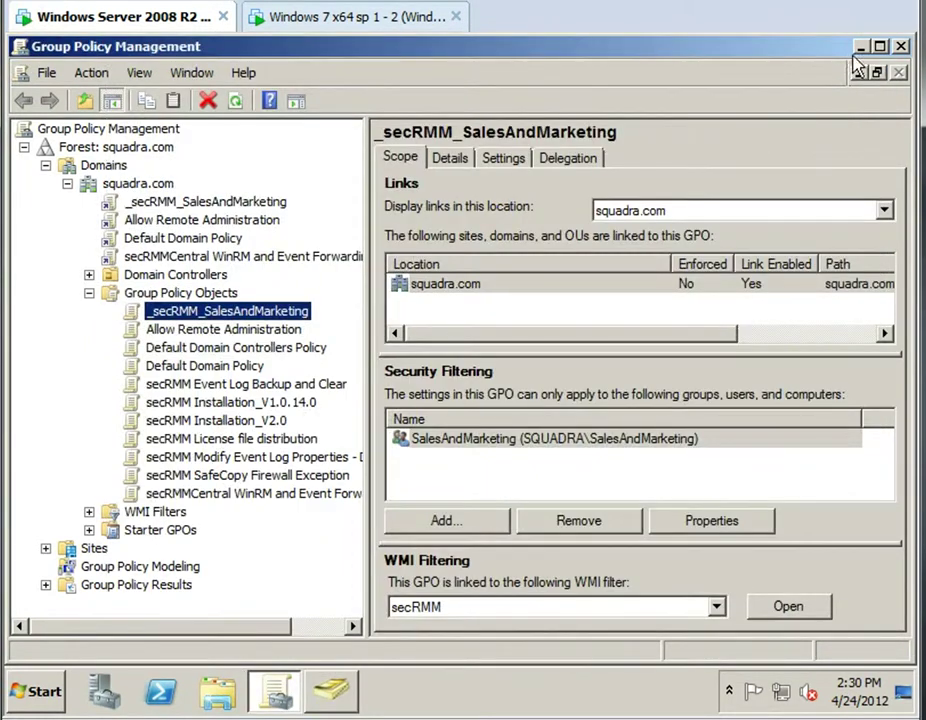
pyautogui.click(860, 47)
# Step: Connect Computer Management to the domain computer WINDOWS7SP1X642 found via Find Now
pyautogui.click(57, 68)
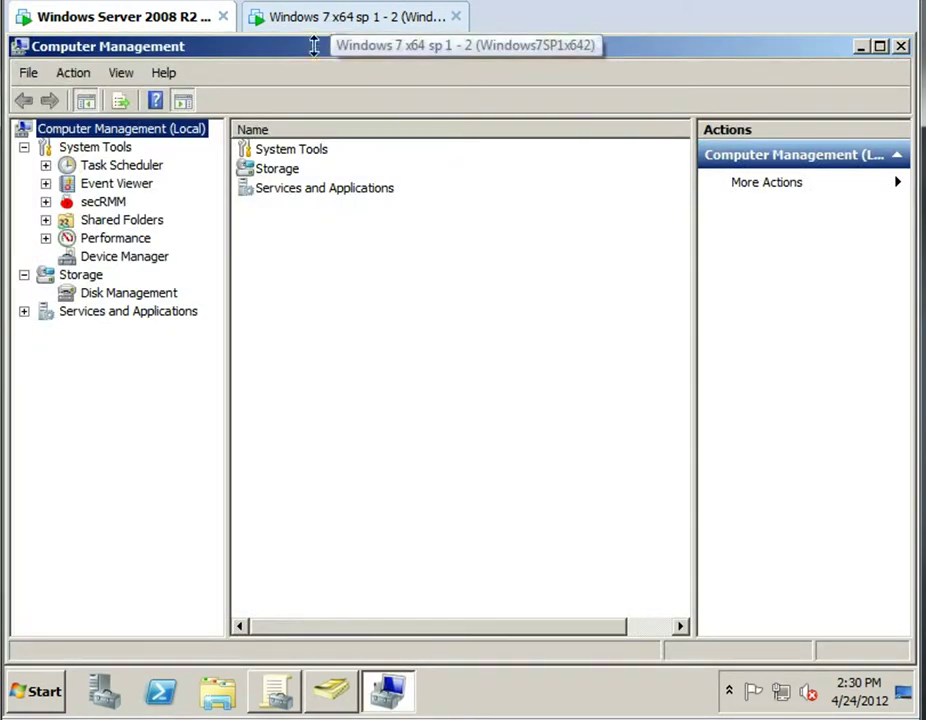
pyautogui.click(76, 74)
pyautogui.click(100, 103)
pyautogui.click(510, 188)
pyautogui.click(88, 341)
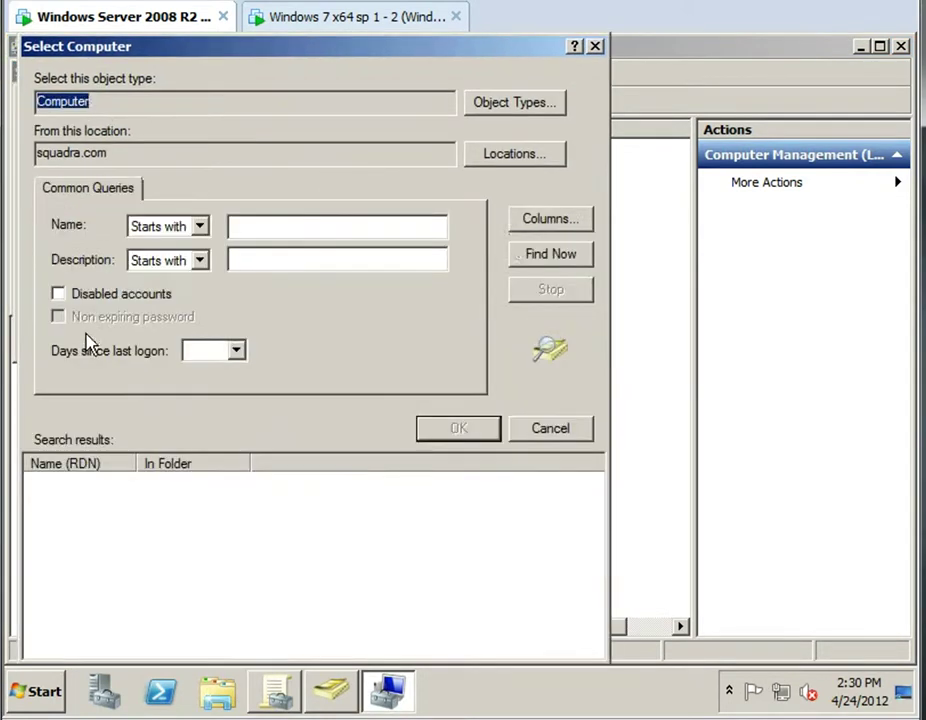
pyautogui.click(553, 256)
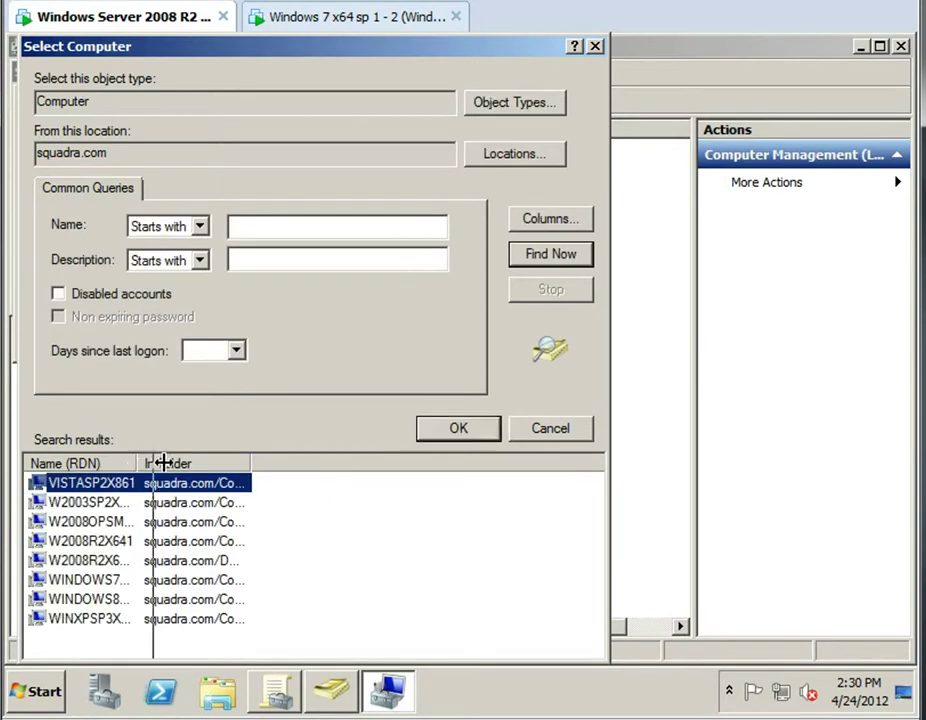
pyautogui.doubleClick(137, 463)
pyautogui.doubleClick(111, 582)
pyautogui.click(403, 345)
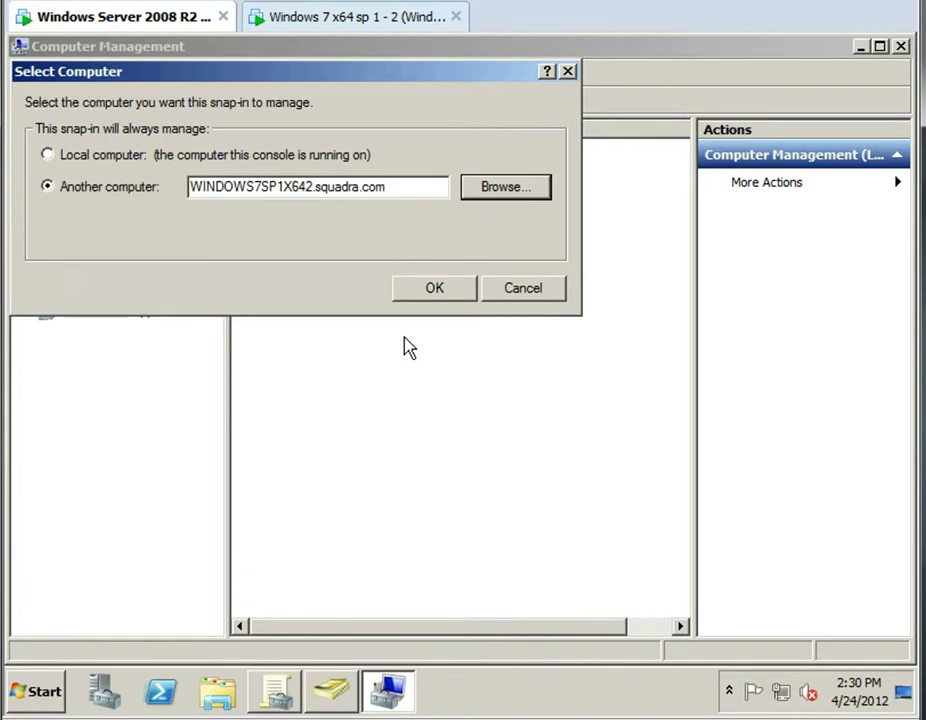
pyautogui.click(435, 288)
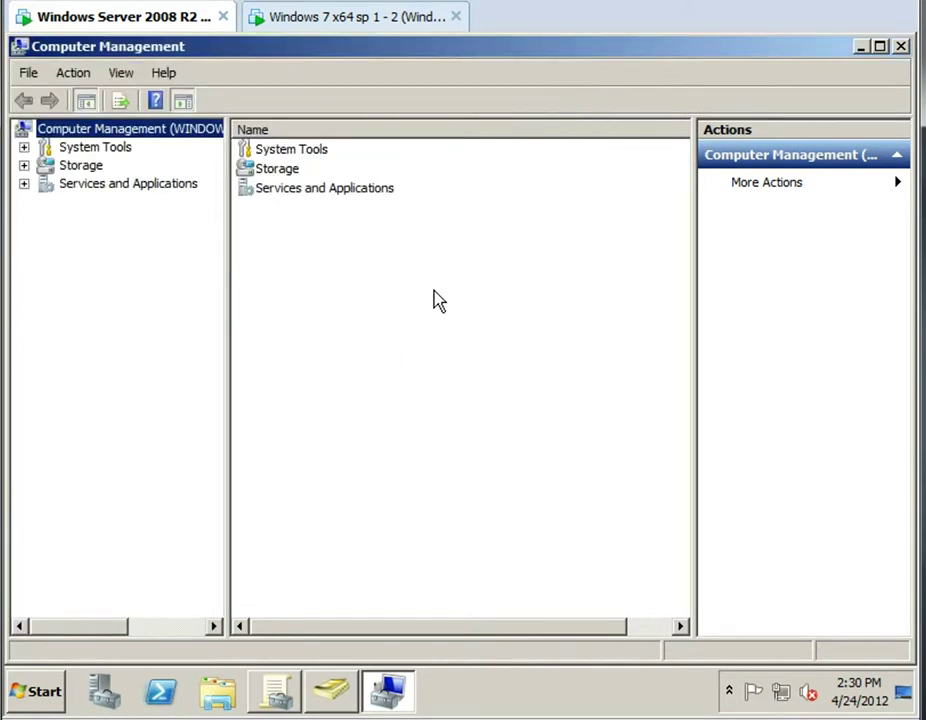
# Step: Review the Windows 7 computer's secRMM Computer Configuration, then bring up the Windows 7 VM
pyautogui.click(23, 148)
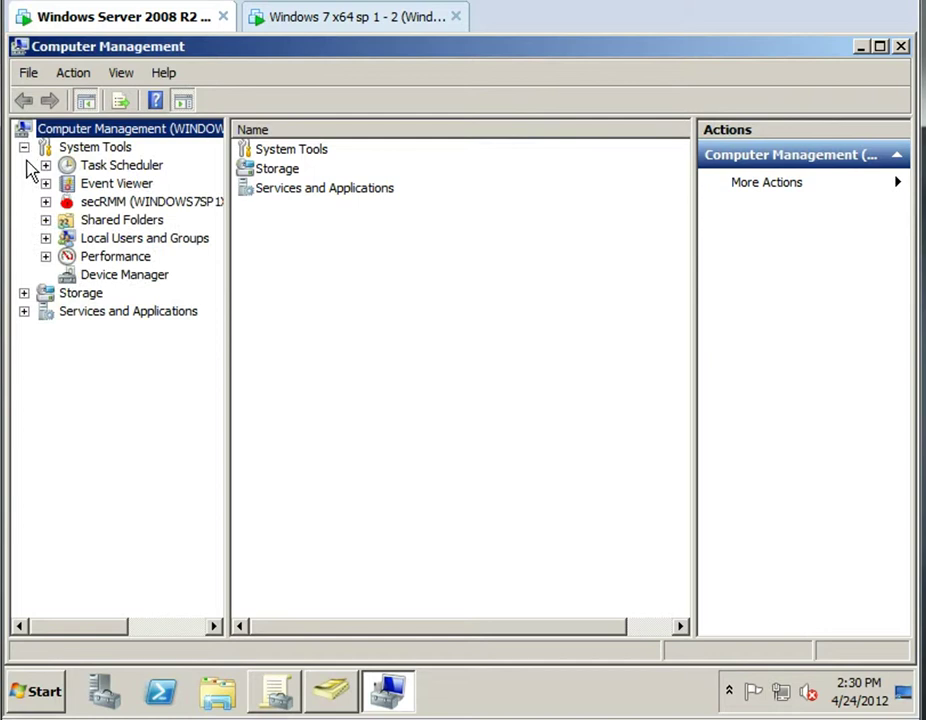
pyautogui.click(90, 205)
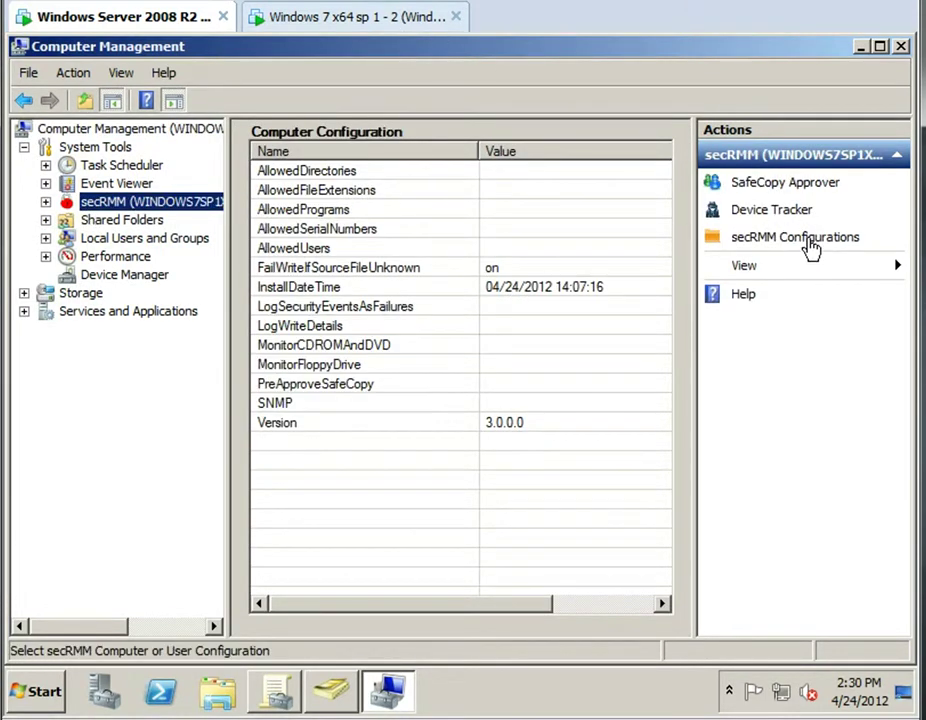
pyautogui.click(808, 243)
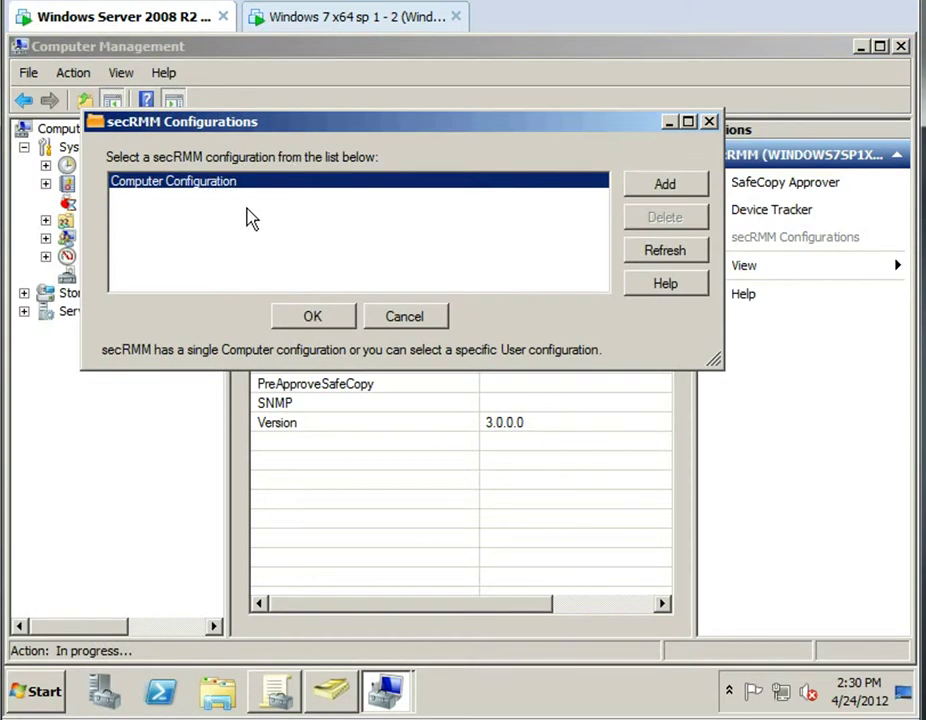
pyautogui.click(421, 320)
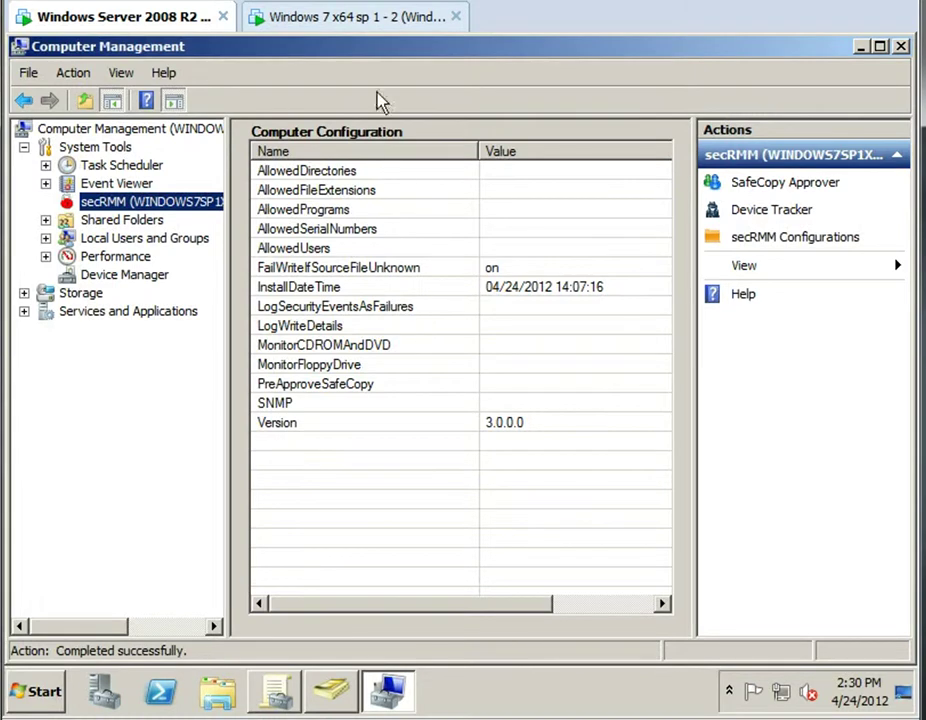
pyautogui.click(343, 20)
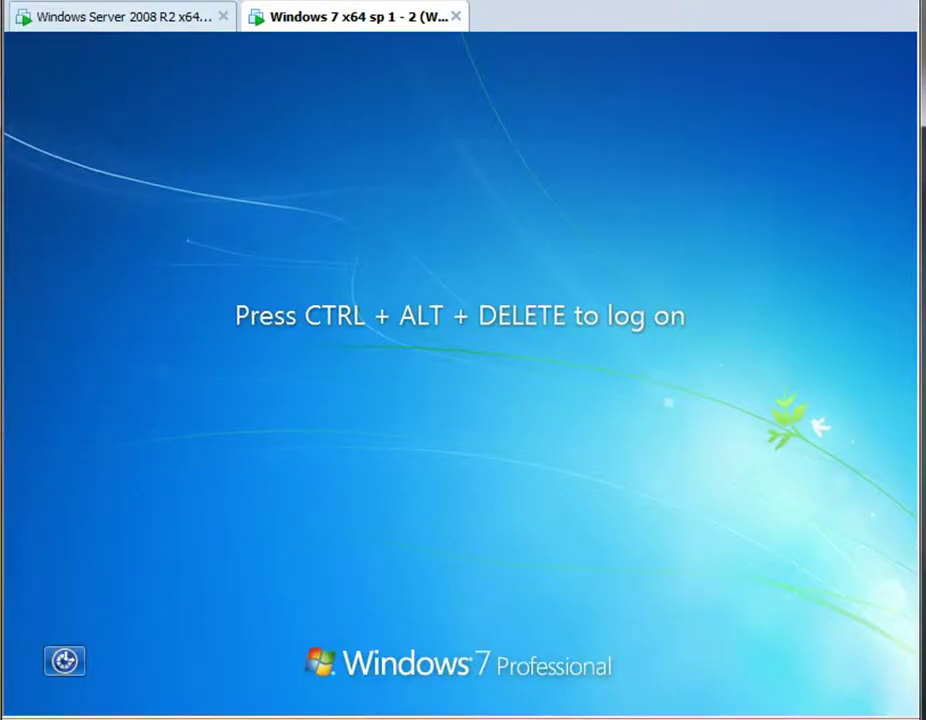
# Step: Log on to Windows 7 as the domain user with the account password
pyautogui.click(150, 1)
pyautogui.click(190, 60)
pyautogui.write('••')
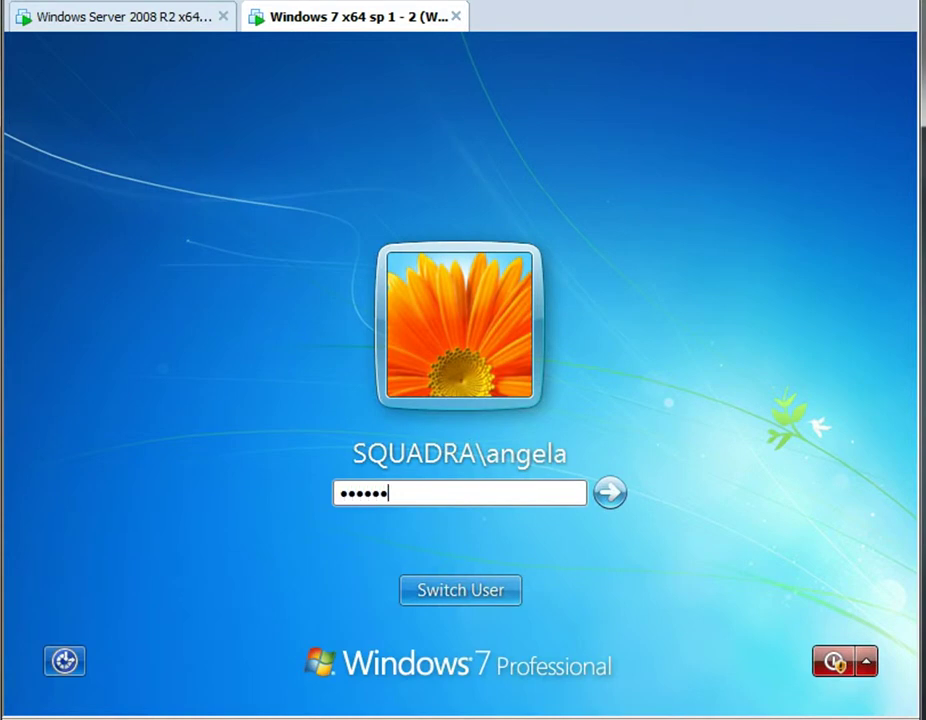
pyautogui.press('Return')
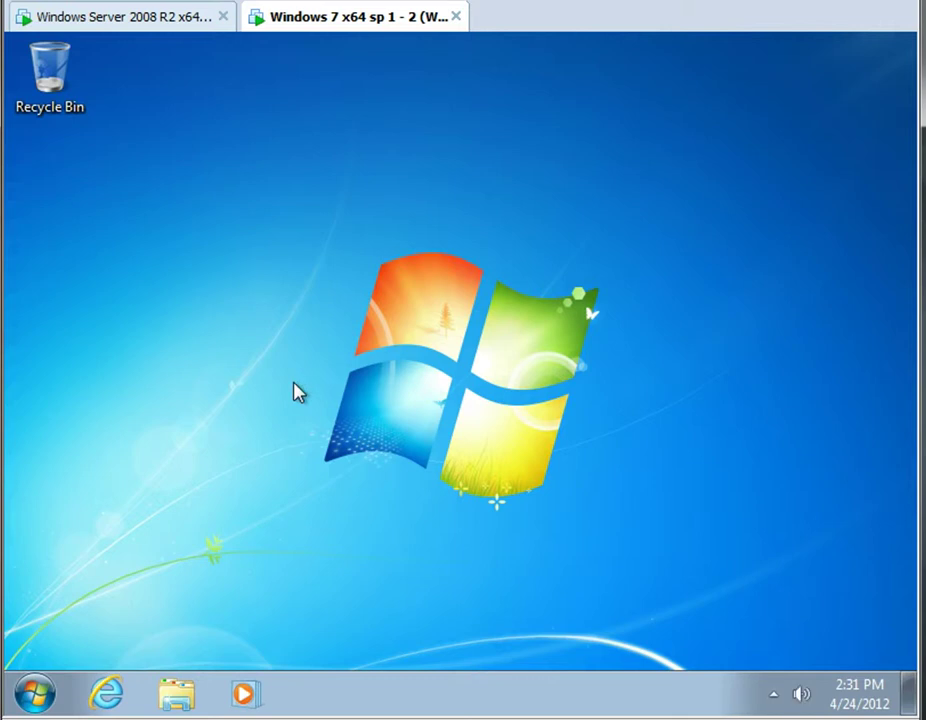
# Step: Load the domain user's secRMM User Configuration to show its AllowedUsers and AllowedSerialNumbers values
pyautogui.click(122, 18)
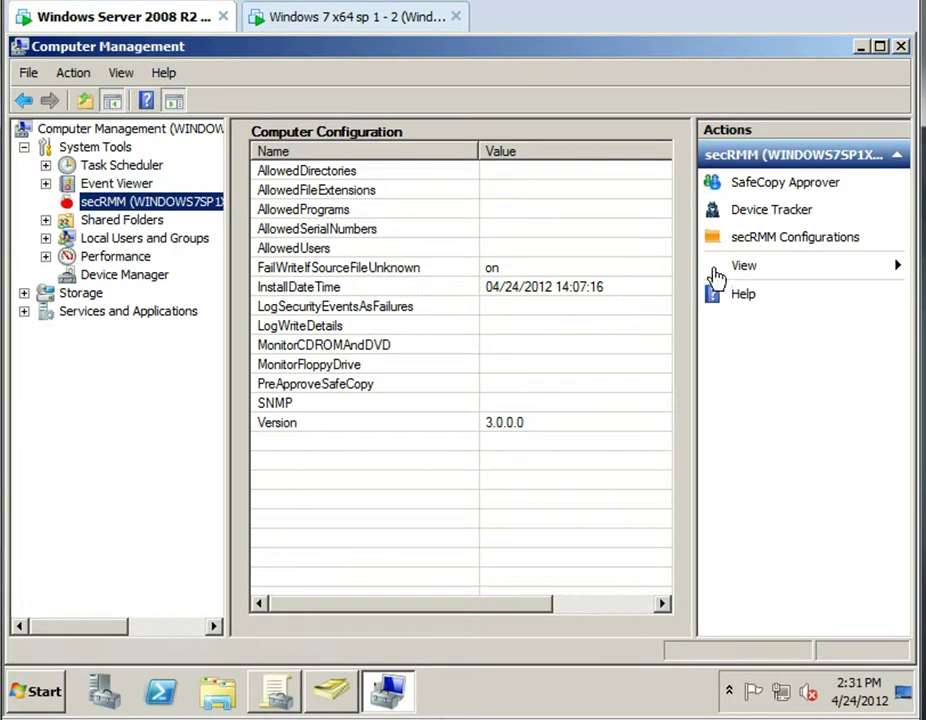
pyautogui.click(781, 247)
pyautogui.click(298, 207)
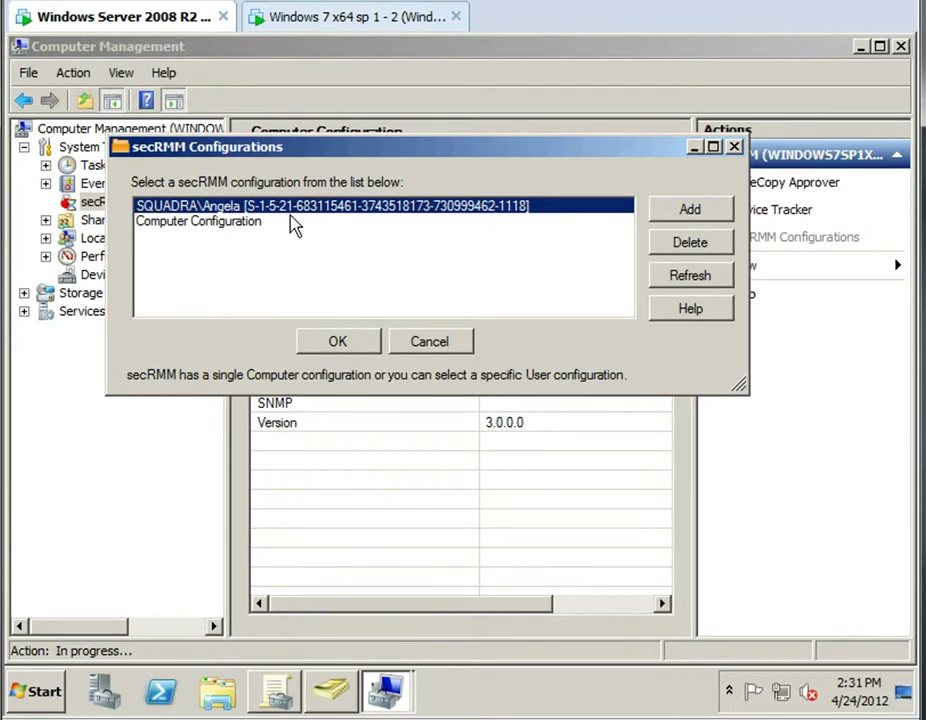
pyautogui.click(339, 343)
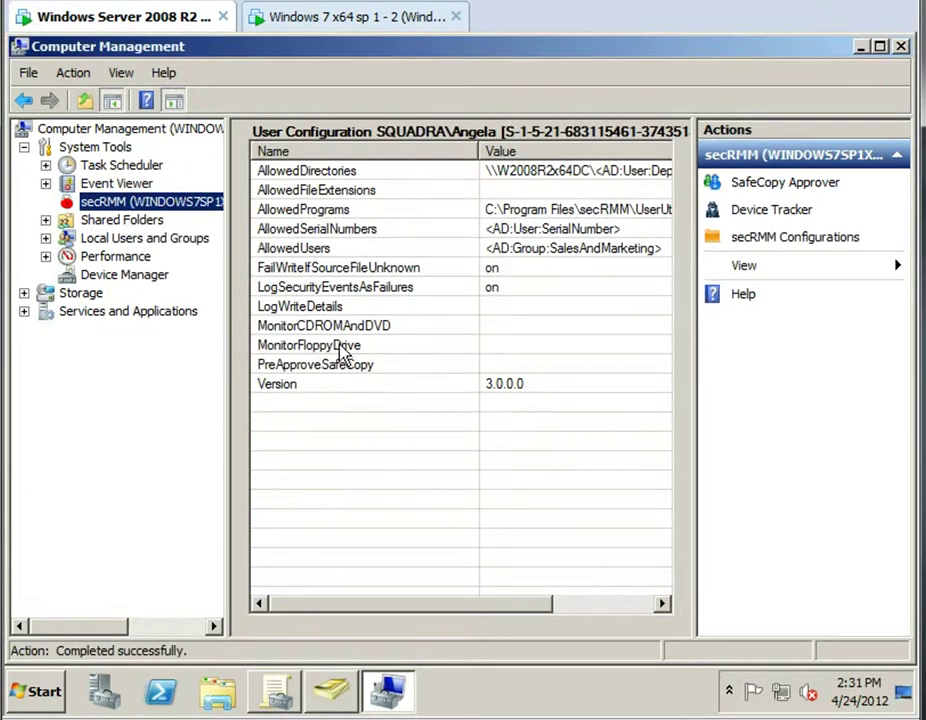
pyautogui.moveTo(477, 150); pyautogui.dragTo(430, 151)
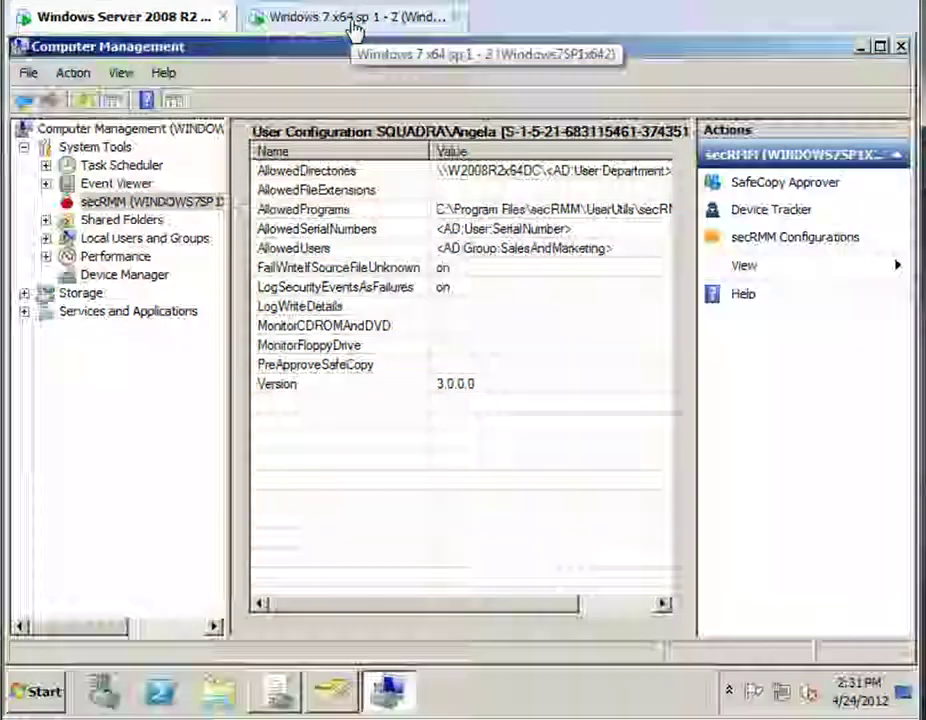
# Step: Launch a cmd Command Prompt on the Windows 7 machine from Start search
pyautogui.click(352, 28)
pyautogui.click(38, 692)
pyautogui.click(83, 632)
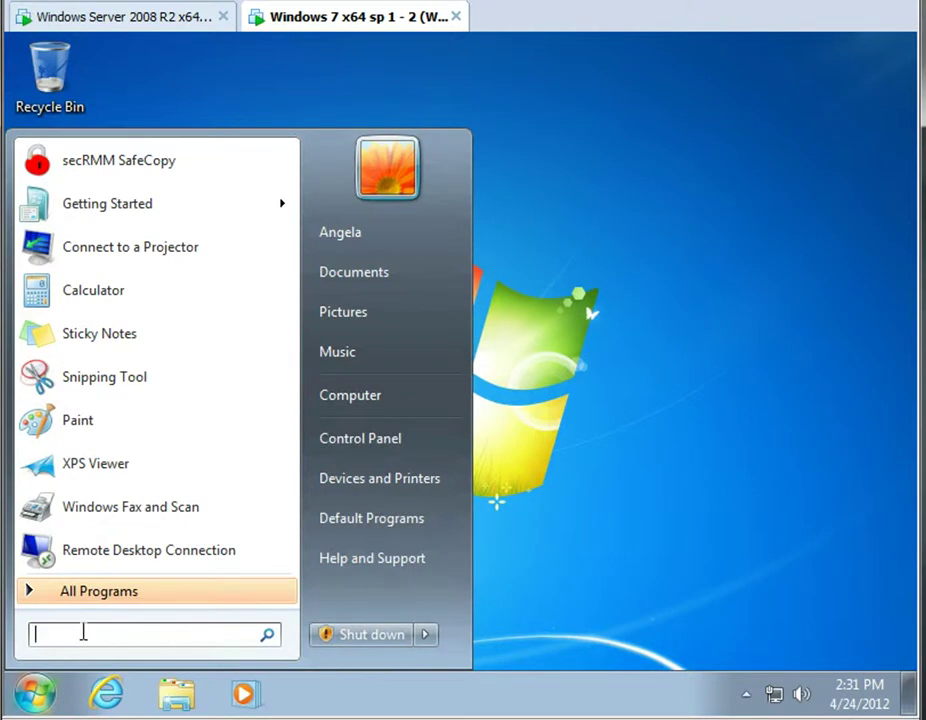
pyautogui.write('cmd')
pyautogui.press('Return')
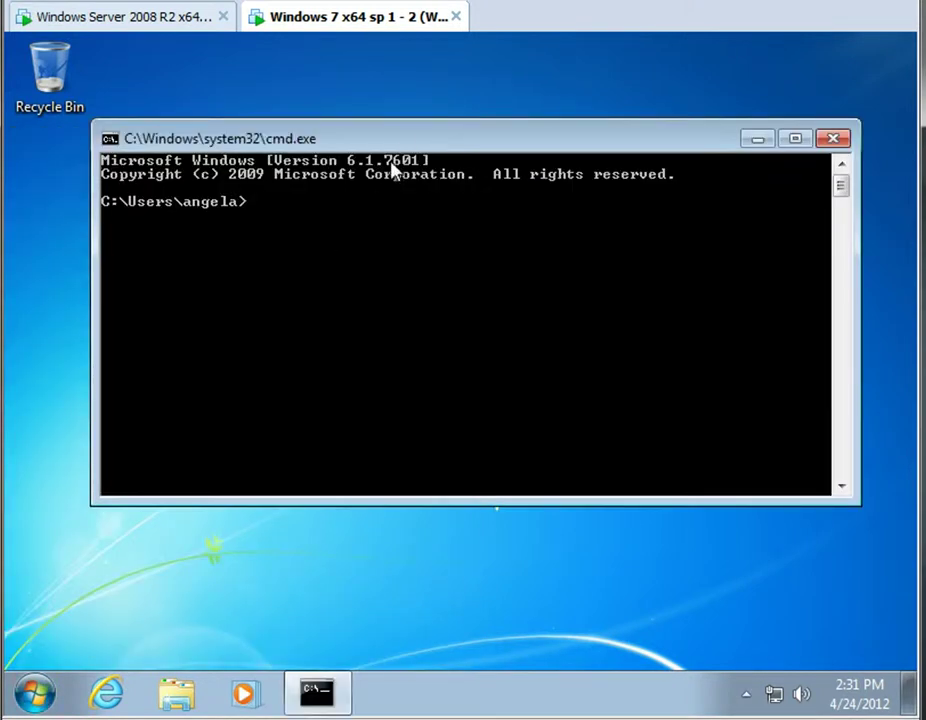
pyautogui.moveTo(401, 138); pyautogui.dragTo(333, 266)
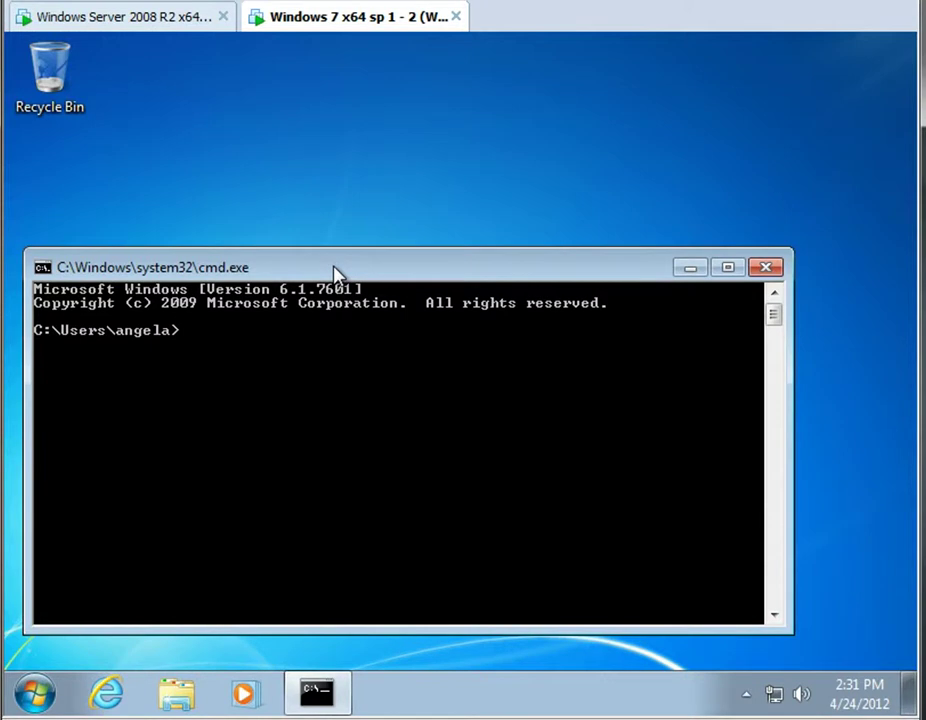
# Step: Run net use, switch to Y:, and list the files in Y:\Documents
pyautogui.press('Return')
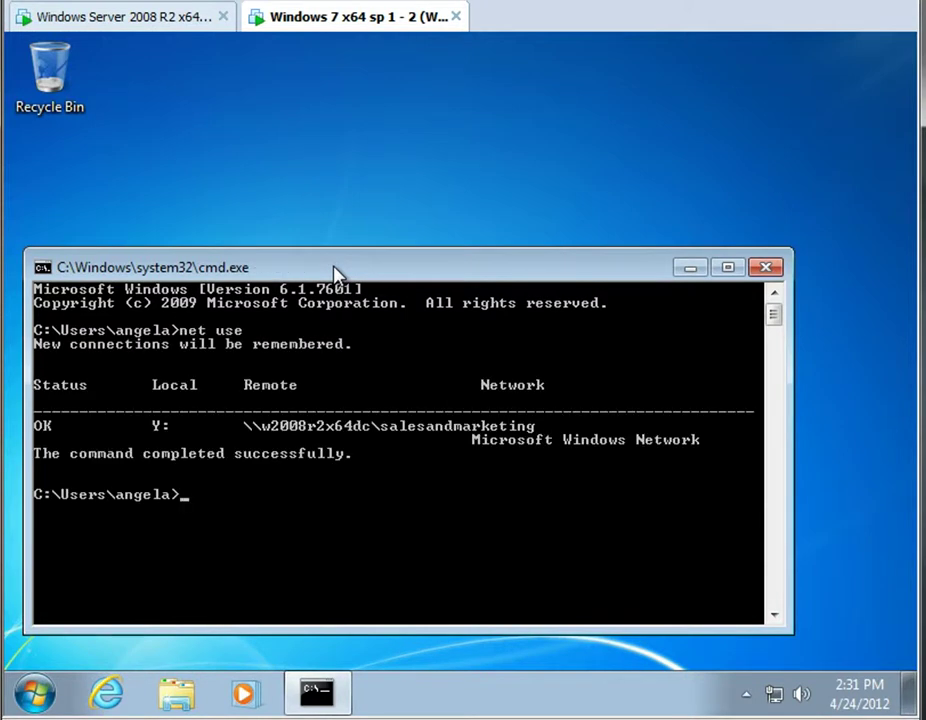
pyautogui.write('y:')
pyautogui.press('Return')
pyautogui.write('cls')
pyautogui.press('Return')
pyautogui.write('dir')
pyautogui.press('Return')
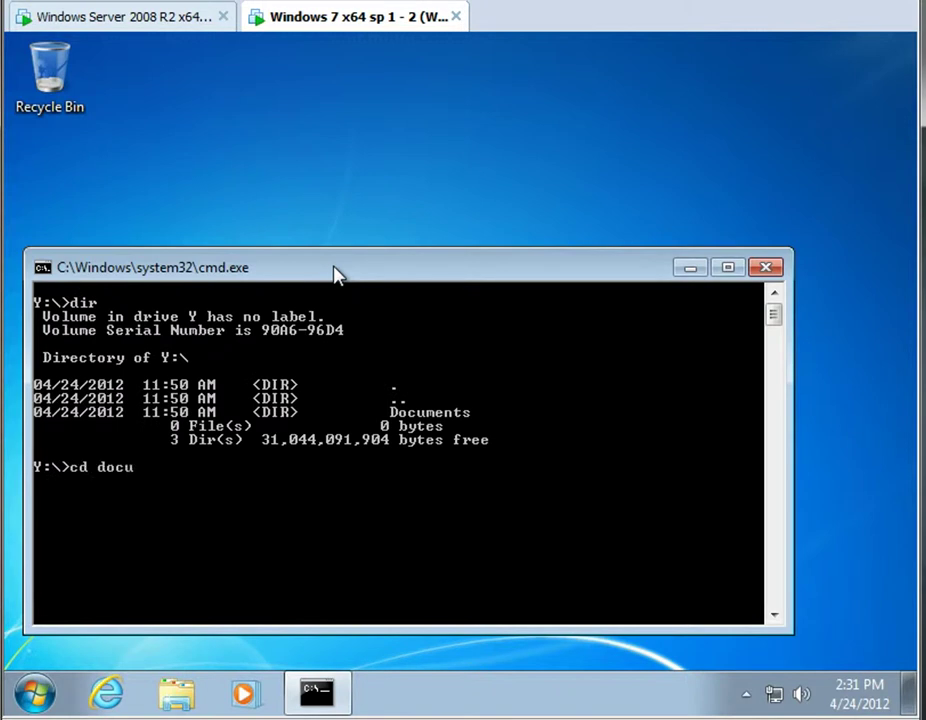
pyautogui.write('s')
pyautogui.press('Return')
pyautogui.write('dir')
pyautogui.press('Return')
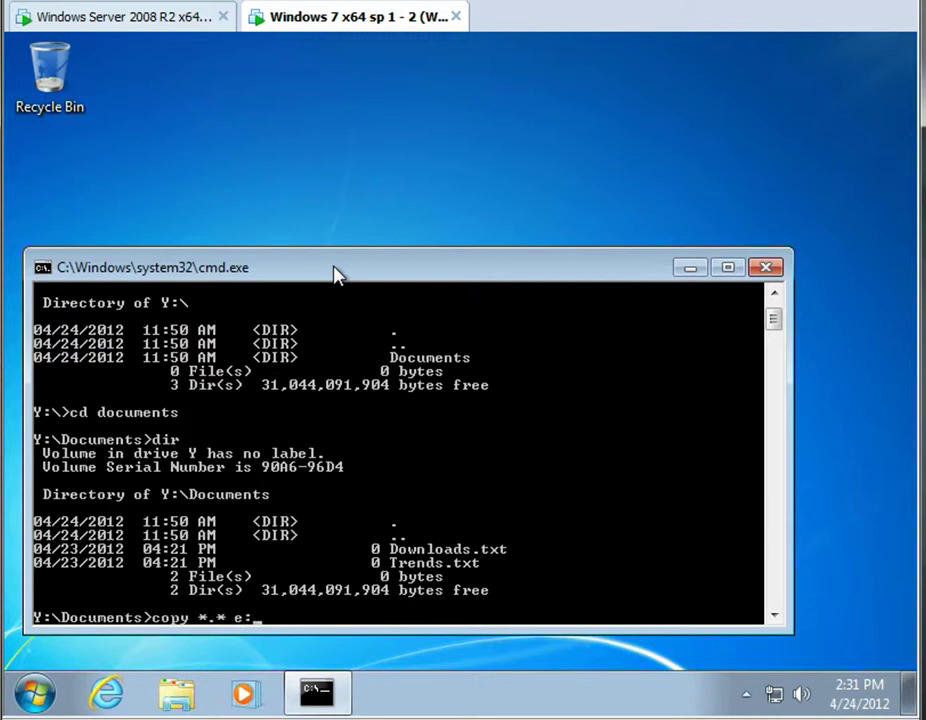
# Step: Inspect Removable Disk (E:) in Explorer, then run copy *.* e:\, which returns Access is denied
pyautogui.click(180, 695)
pyautogui.moveTo(377, 314); pyautogui.dragTo(376, 407)
pyautogui.click(313, 390)
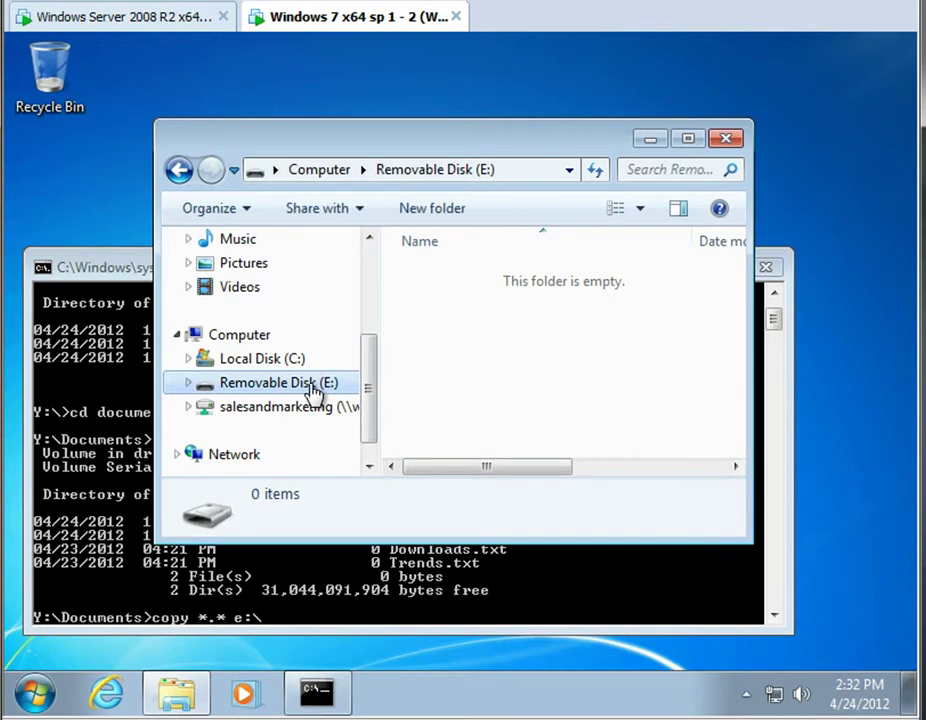
pyautogui.click(652, 140)
pyautogui.press('Return')
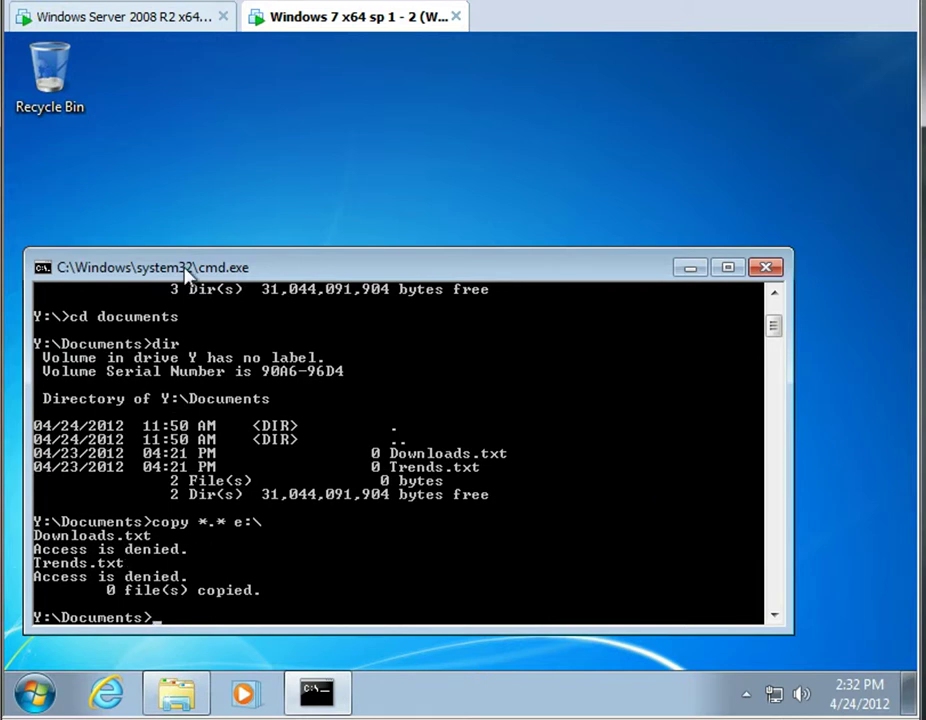
# Step: Open the secRMM Error 501 event for cmd.exe and highlight its Authorized Programs List line
pyautogui.click(116, 20)
pyautogui.click(45, 184)
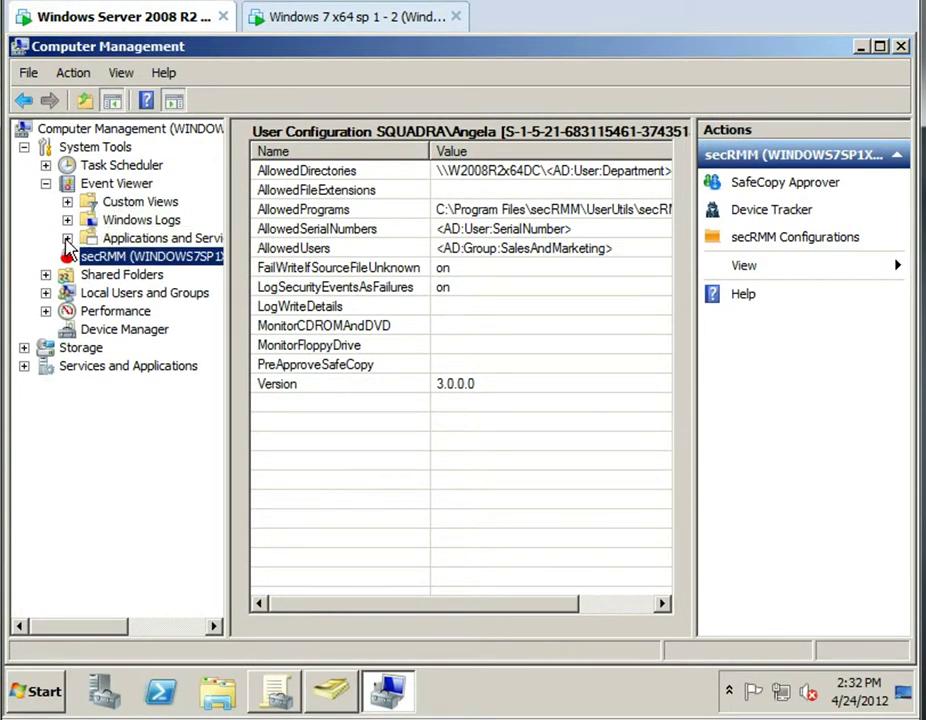
pyautogui.click(67, 239)
pyautogui.click(152, 350)
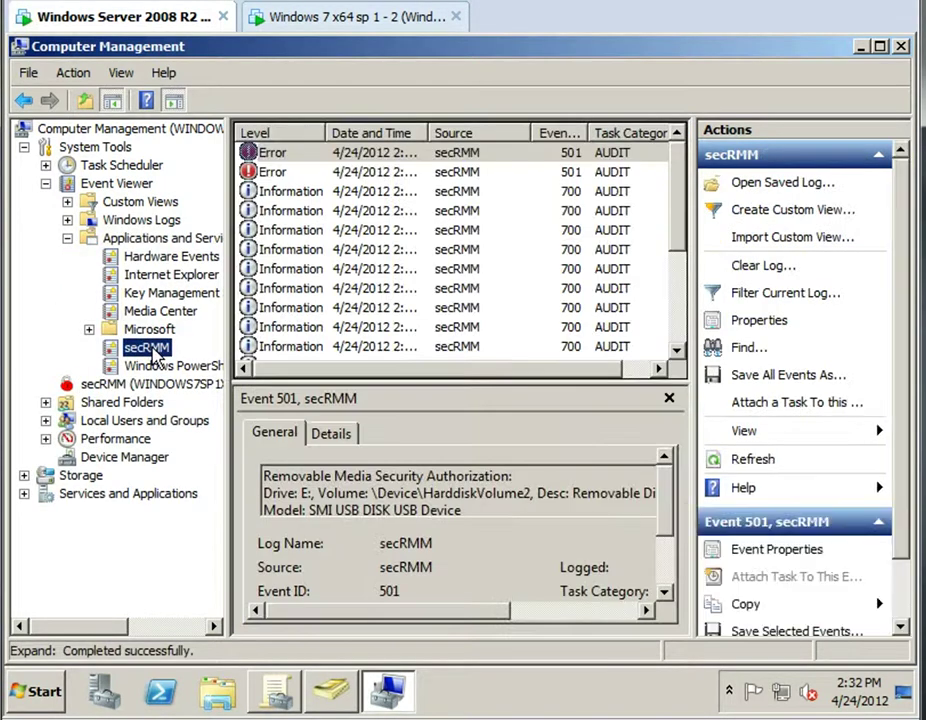
pyautogui.doubleClick(267, 176)
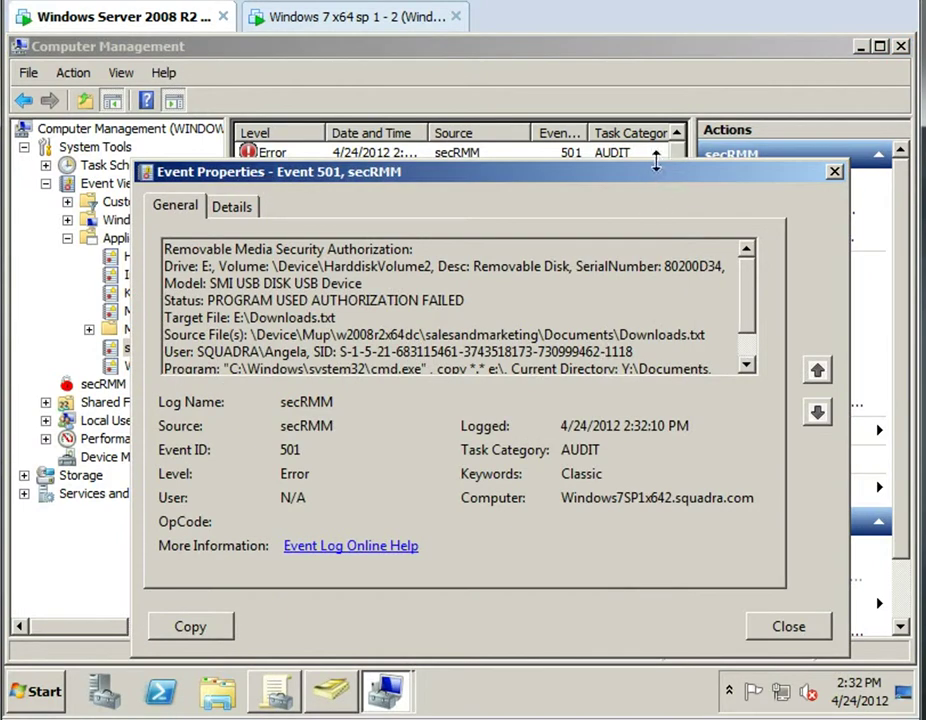
pyautogui.moveTo(656, 163); pyautogui.dragTo(666, 55)
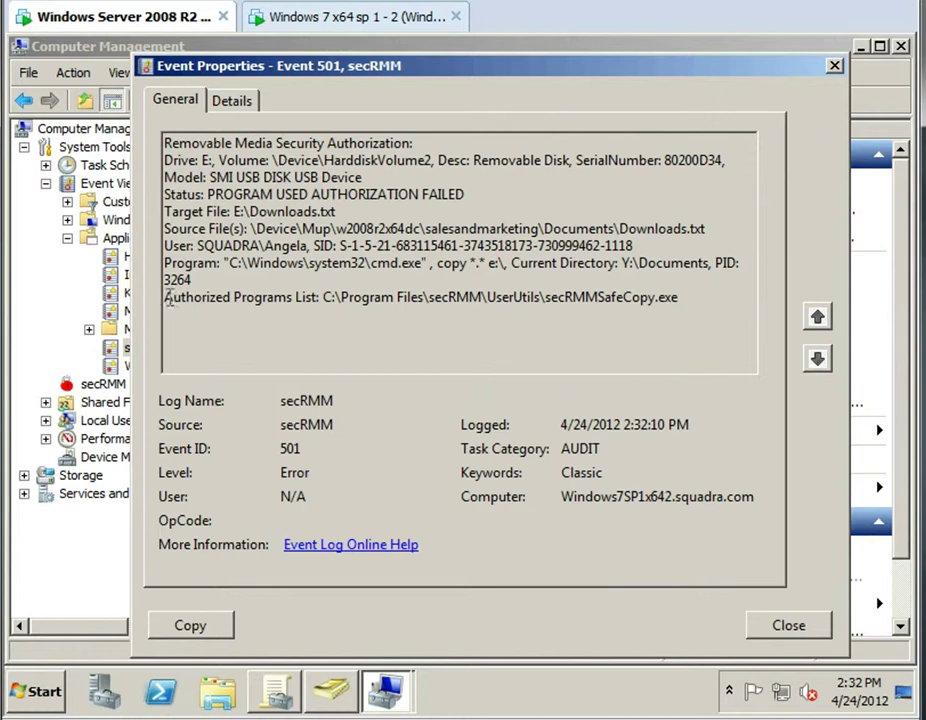
pyautogui.moveTo(166, 298); pyautogui.dragTo(686, 299)
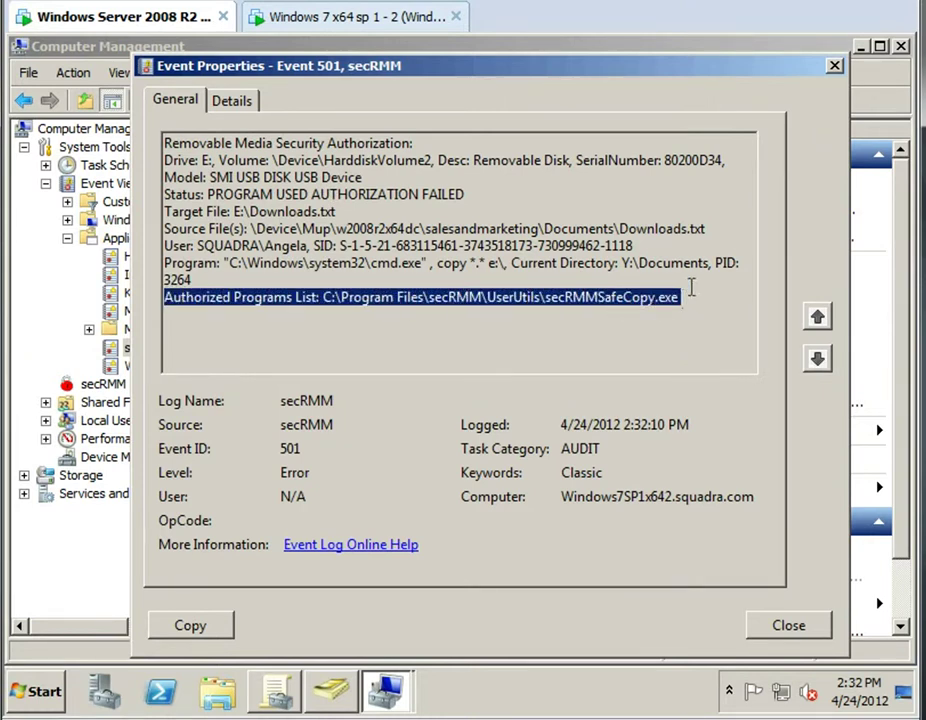
# Step: Clear the secRMM event log without saving and go back to the Windows 7 machine
pyautogui.click(833, 67)
pyautogui.rightClick(150, 350)
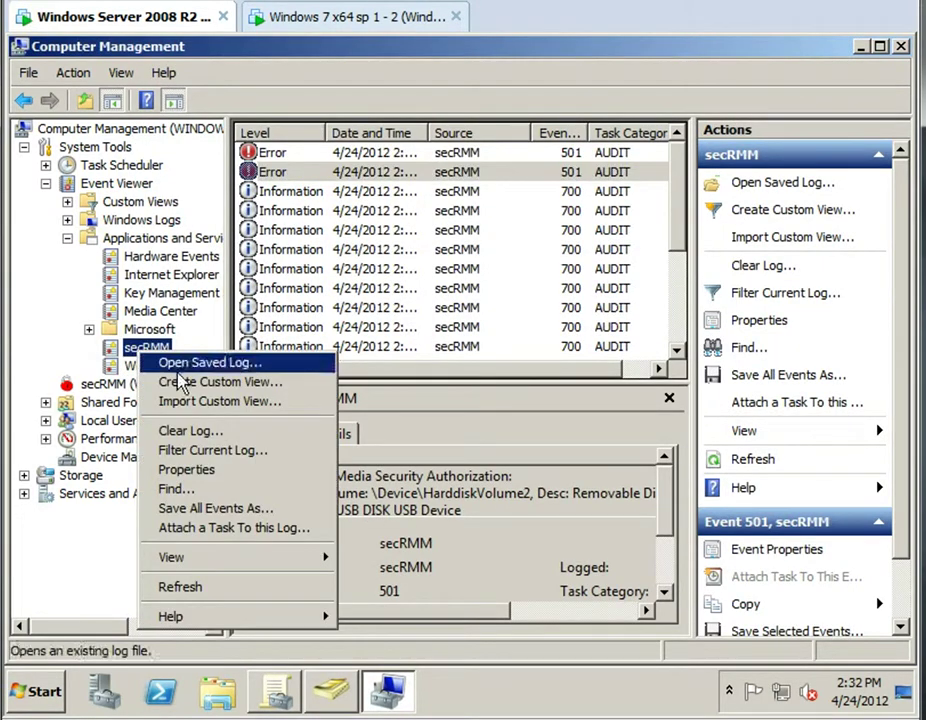
pyautogui.click(219, 430)
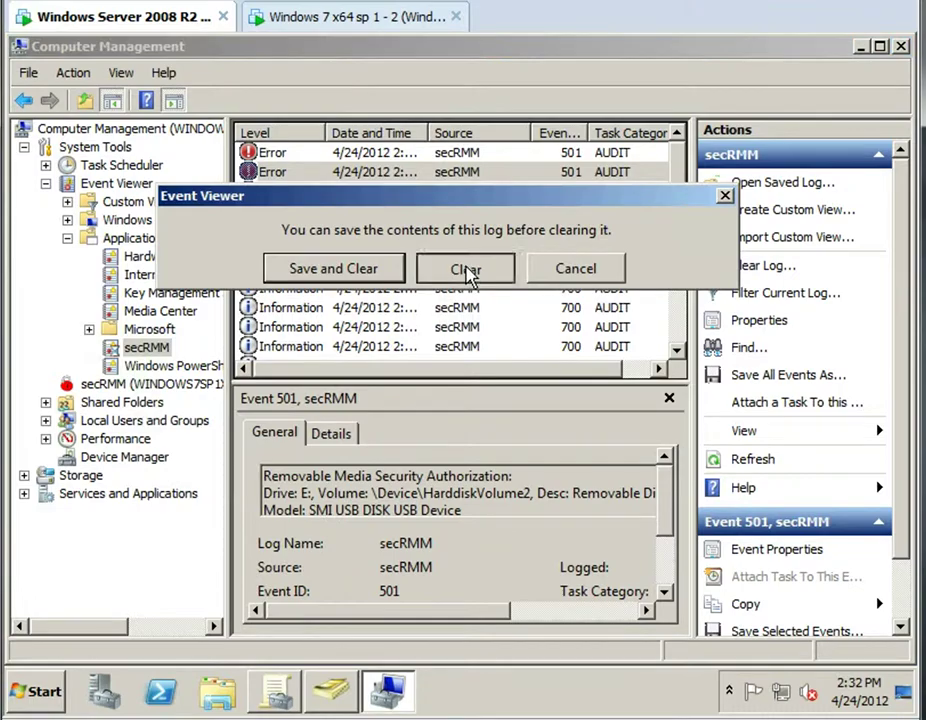
pyautogui.click(466, 270)
pyautogui.click(331, 22)
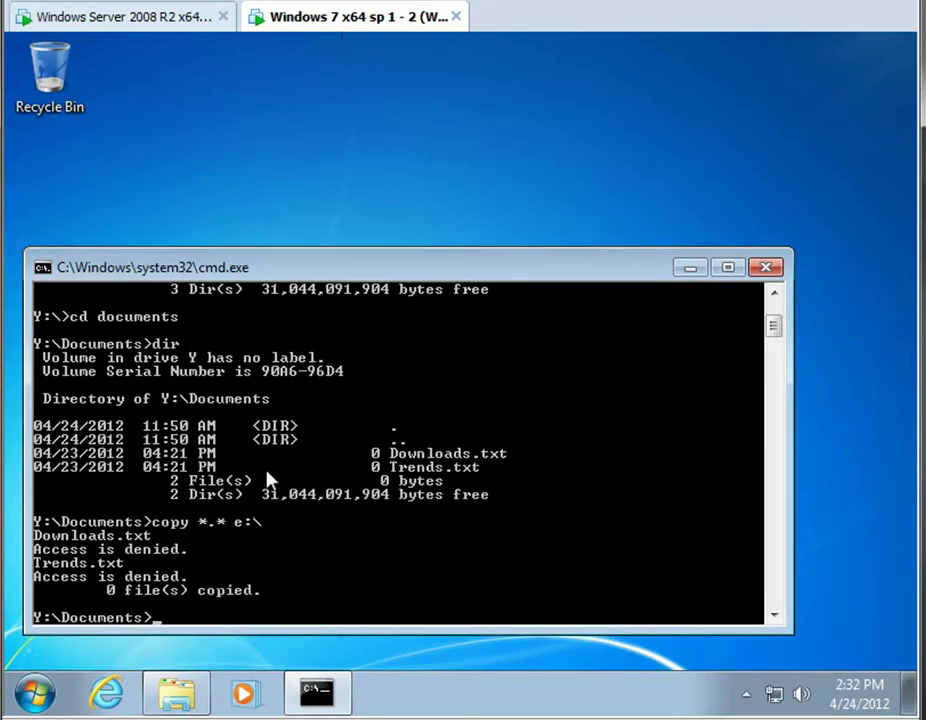
# Step: Launch secRMM SafeCopy from Start and minimize the Command Prompt
pyautogui.click(33, 695)
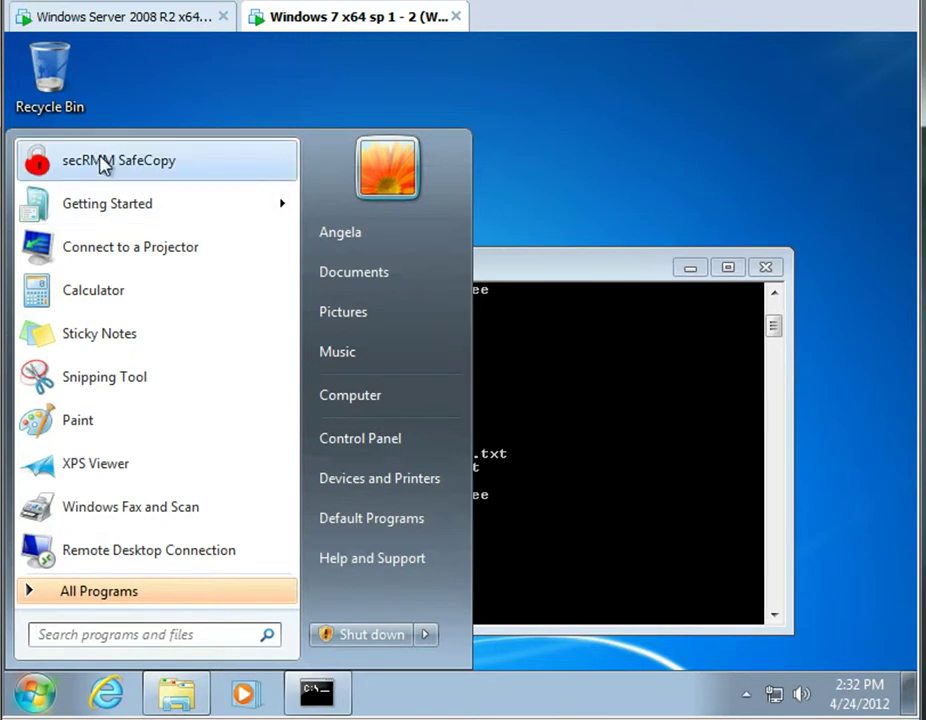
pyautogui.click(103, 165)
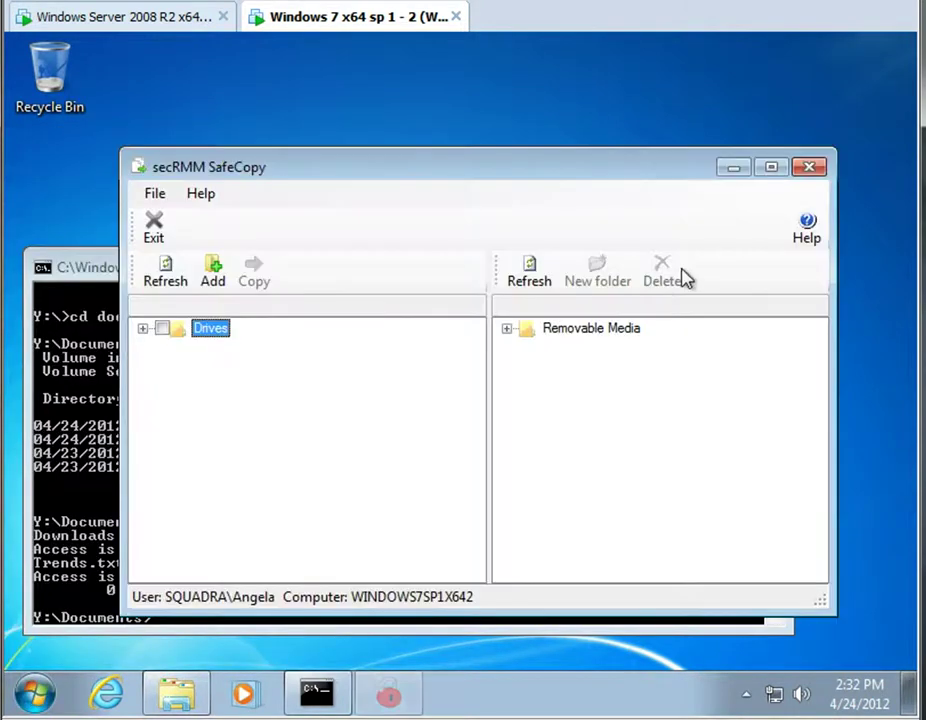
pyautogui.moveTo(475, 174); pyautogui.dragTo(492, 128)
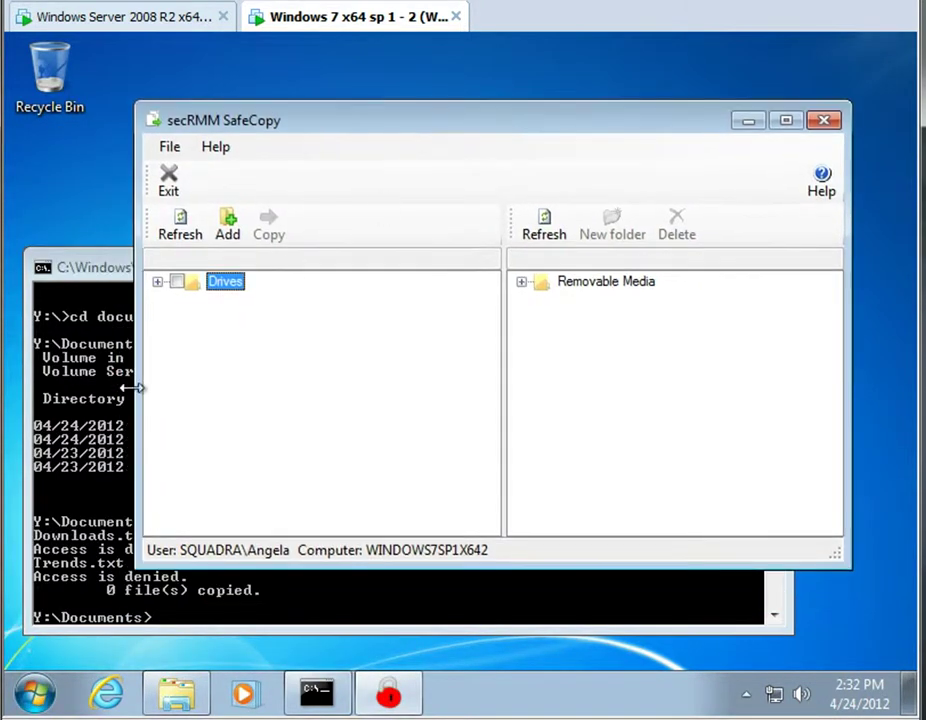
pyautogui.click(100, 392)
pyautogui.click(690, 271)
# Step: Expand Drives, pick C:\ as source, expand Removable Media, and start adding a network share
pyautogui.click(157, 282)
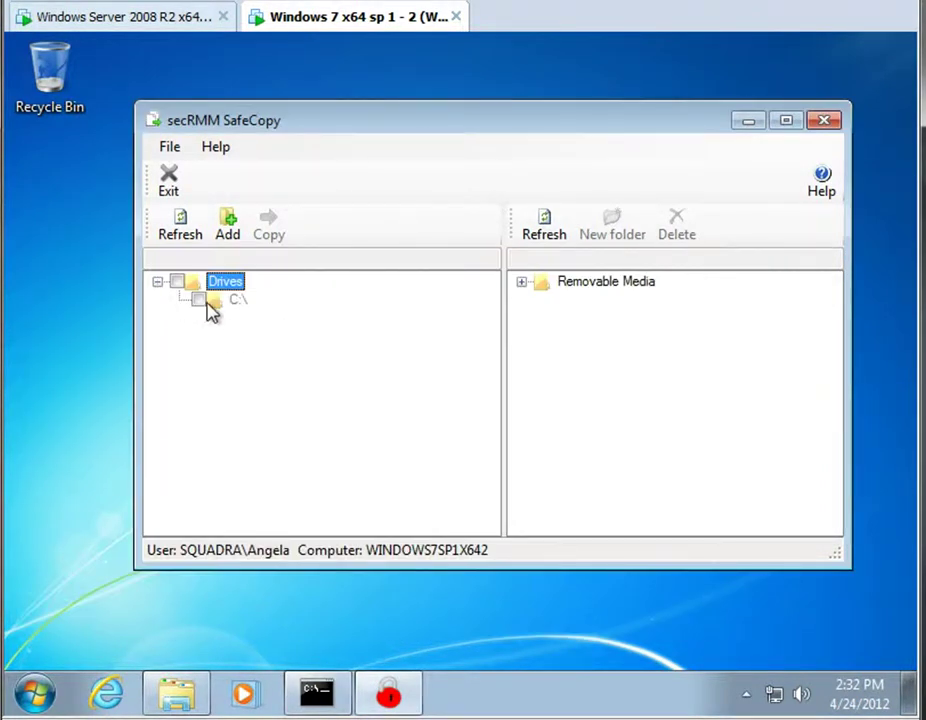
pyautogui.click(238, 302)
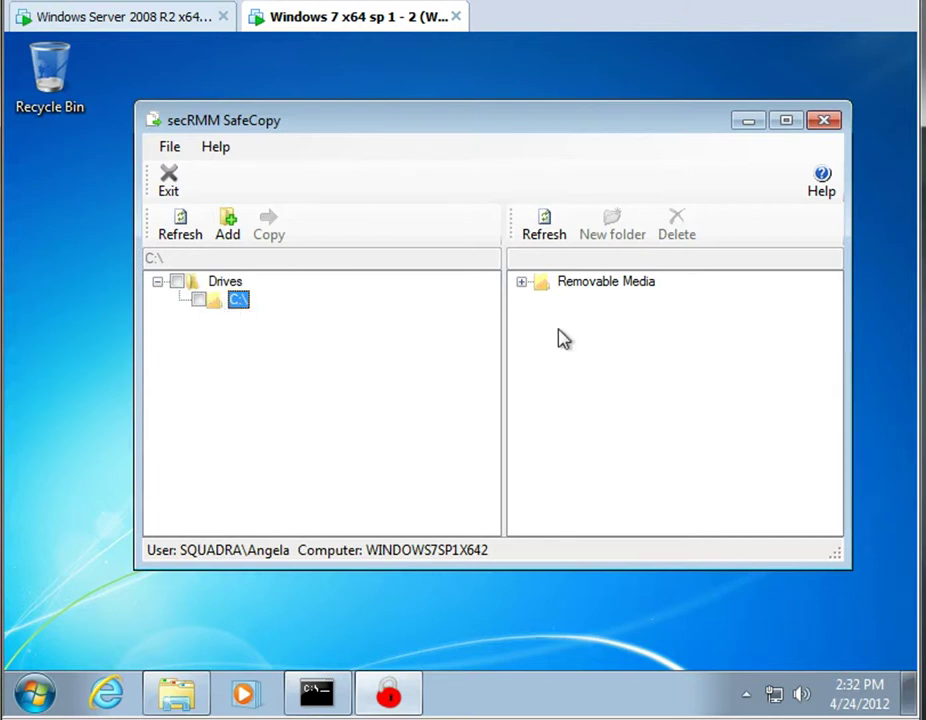
pyautogui.click(522, 284)
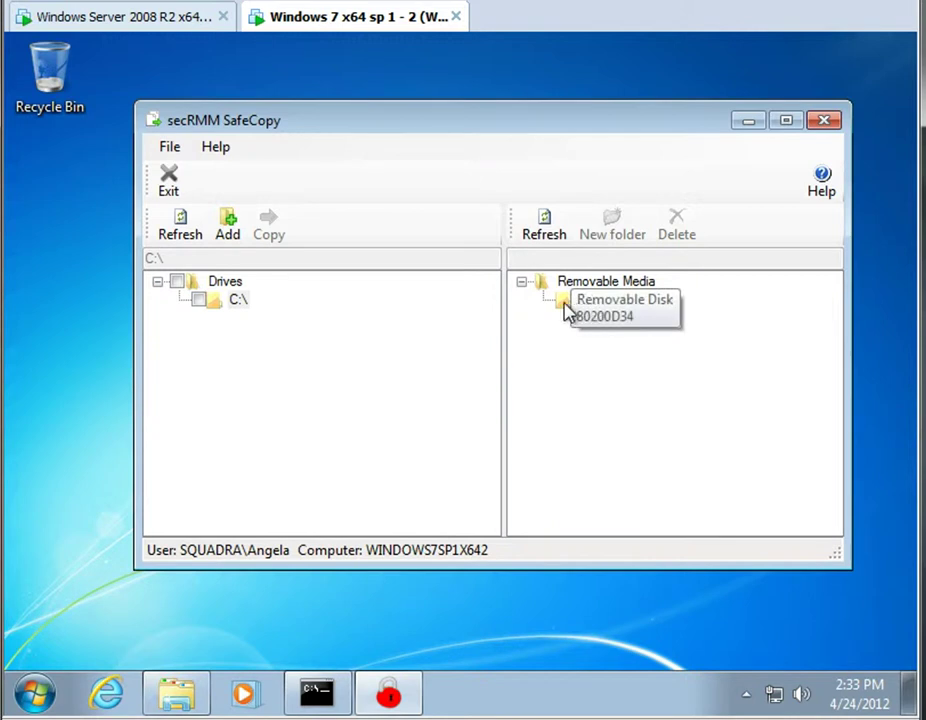
pyautogui.click(226, 227)
# Step: Add the \\w2008r2x64dc\salesandmarketing\ share as a SafeCopy source
pyautogui.click(681, 300)
pyautogui.click(311, 350)
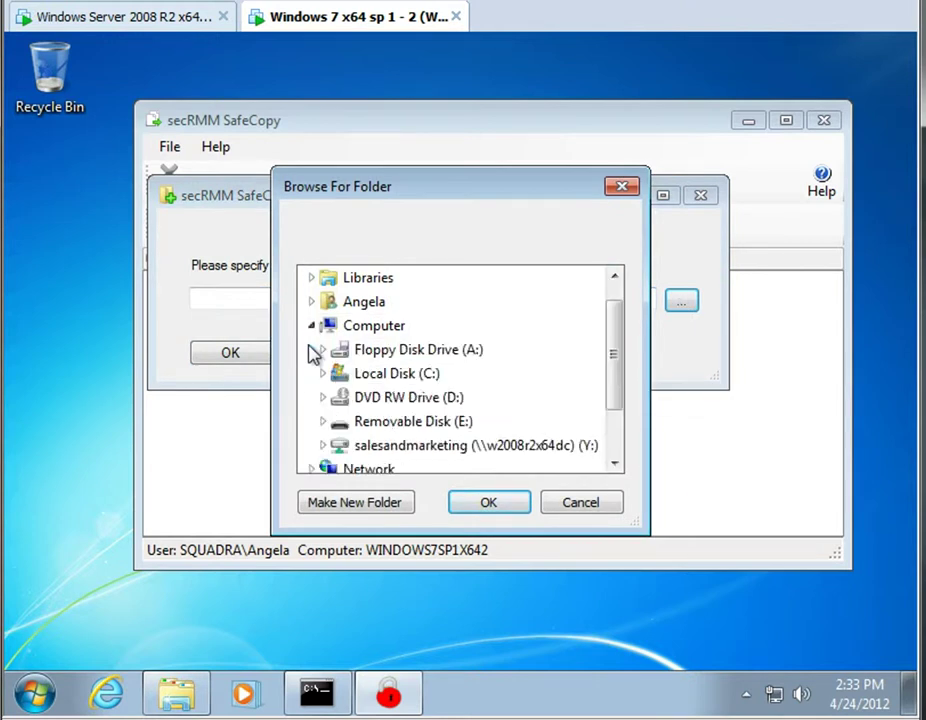
pyautogui.doubleClick(457, 446)
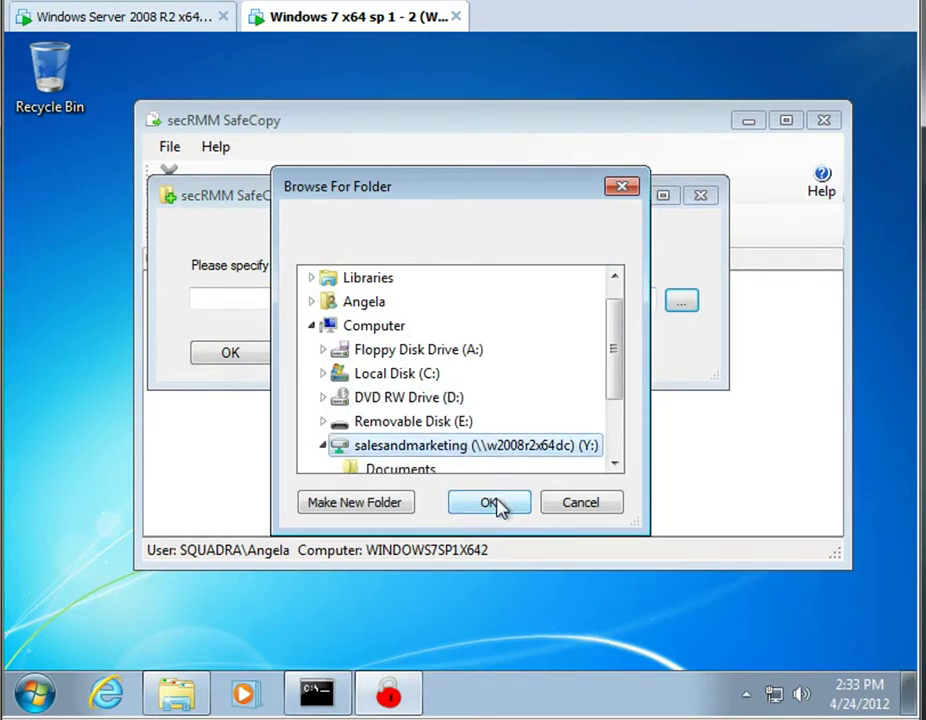
pyautogui.click(492, 502)
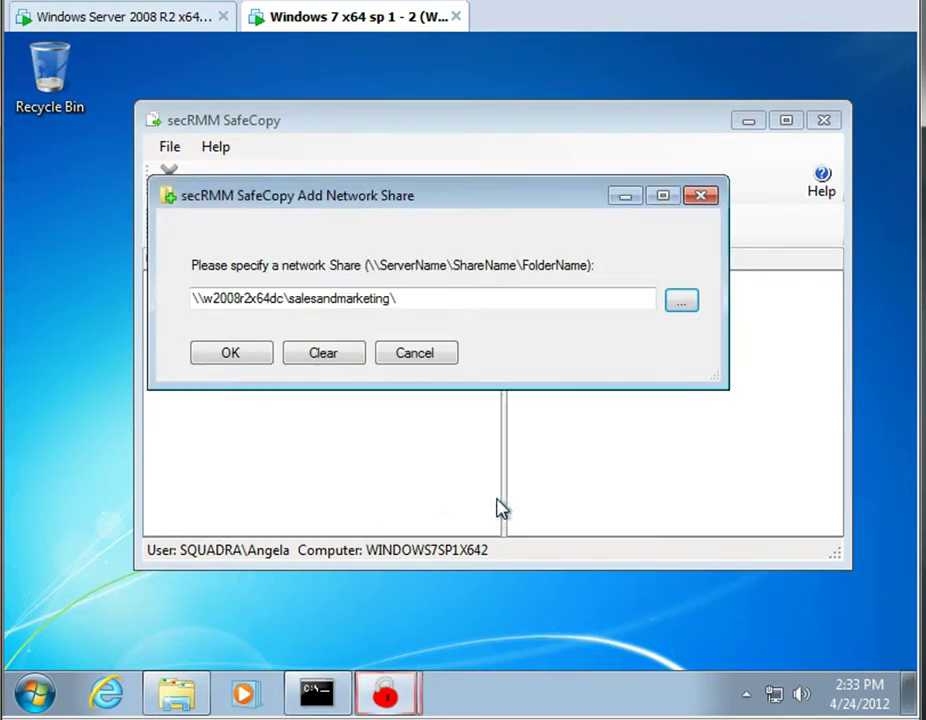
pyautogui.click(236, 355)
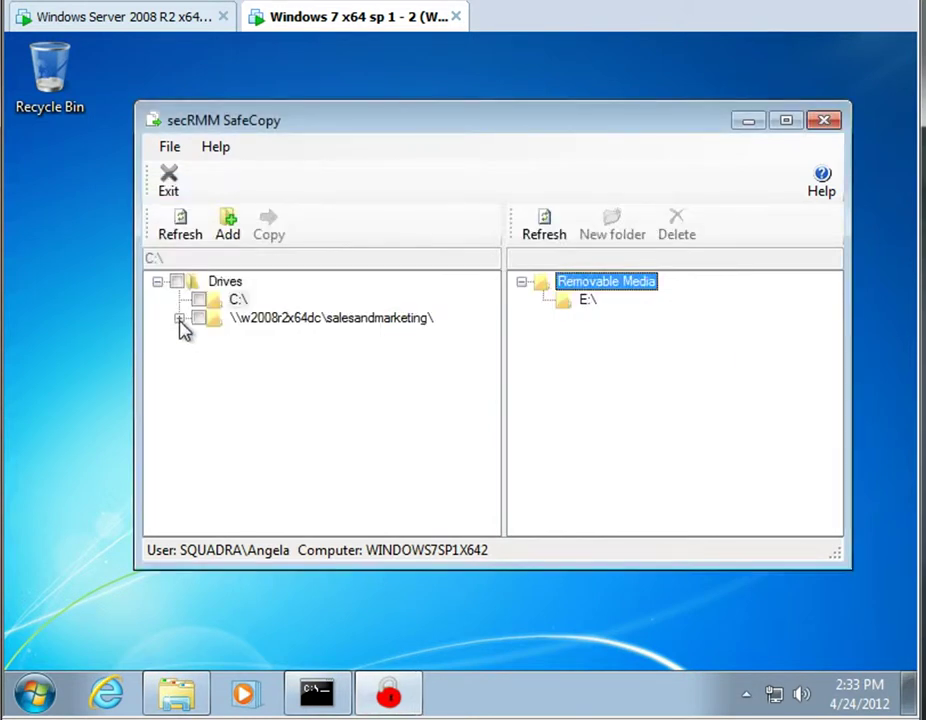
# Step: Copy Documents\Downloads.txt from the share onto drive E:\, then switch to the server
pyautogui.click(180, 318)
pyautogui.click(201, 337)
pyautogui.click(245, 357)
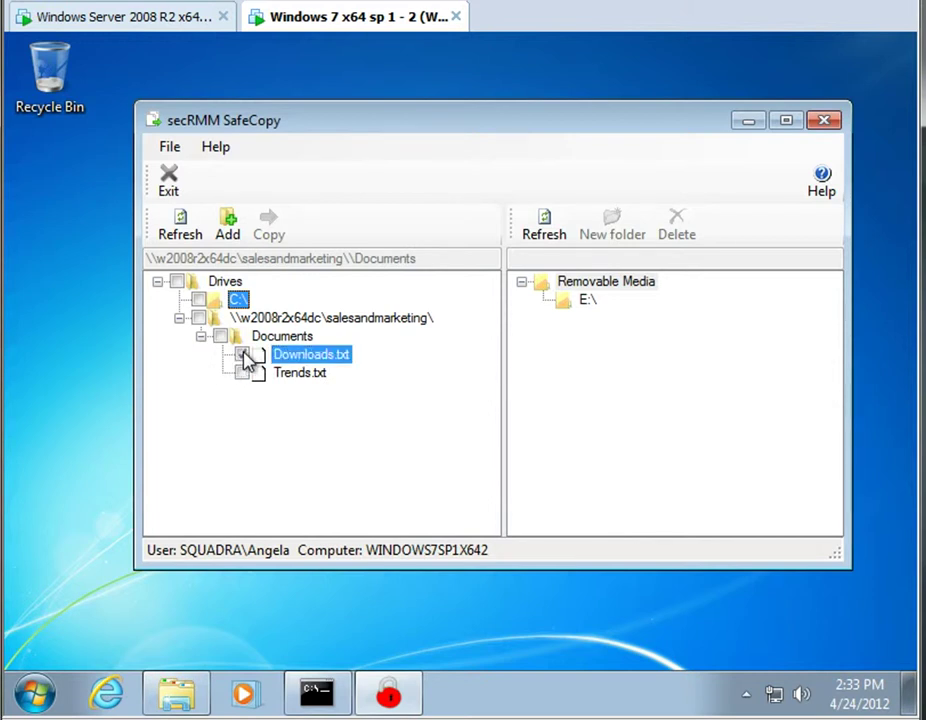
pyautogui.click(245, 358)
pyautogui.click(583, 302)
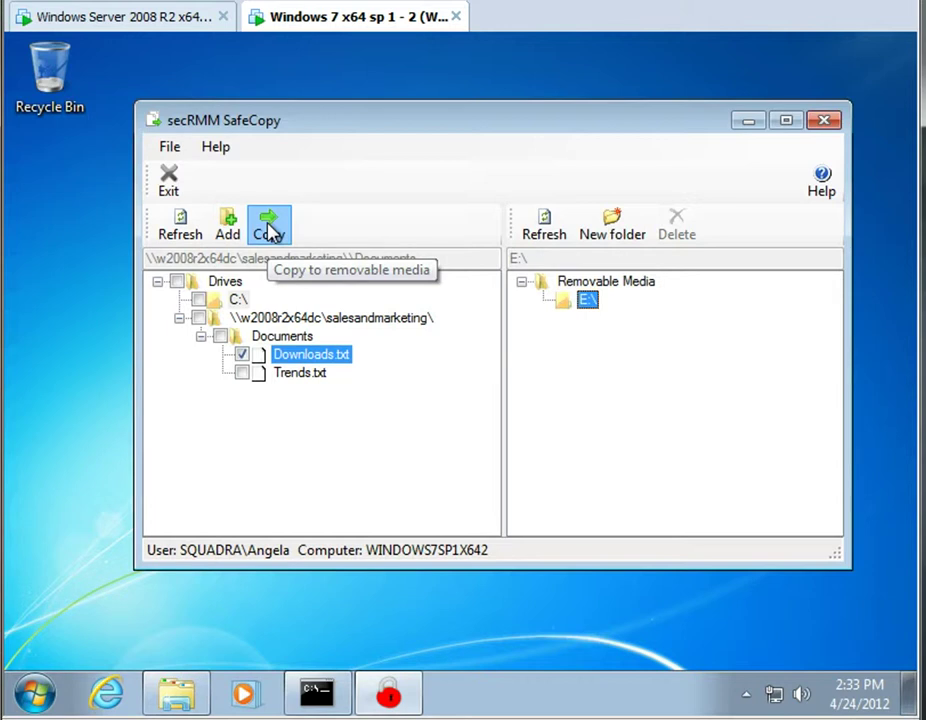
pyautogui.click(270, 230)
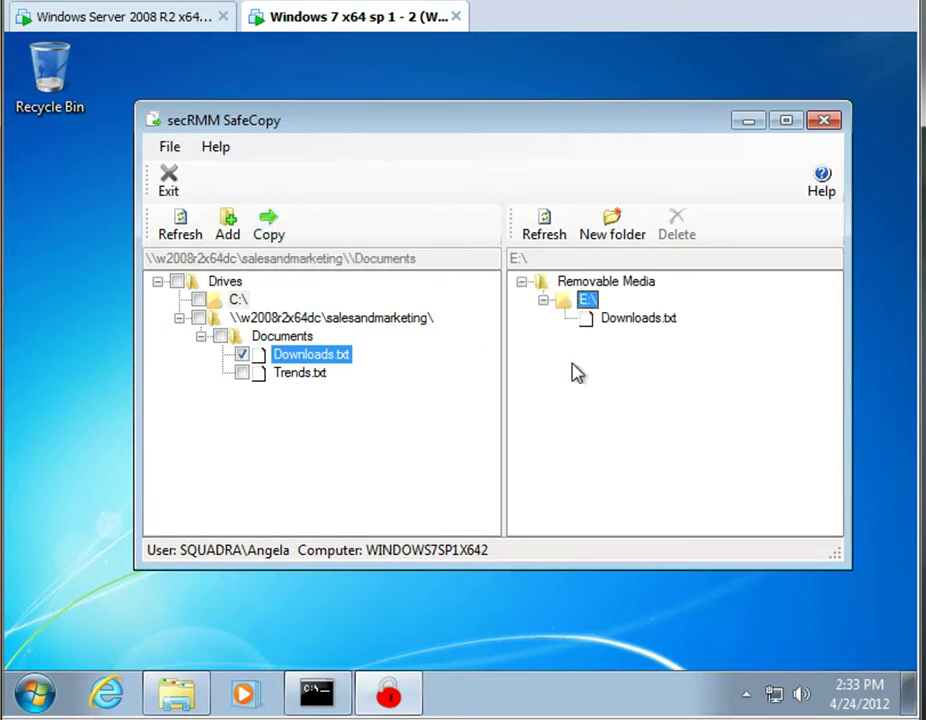
pyautogui.click(128, 22)
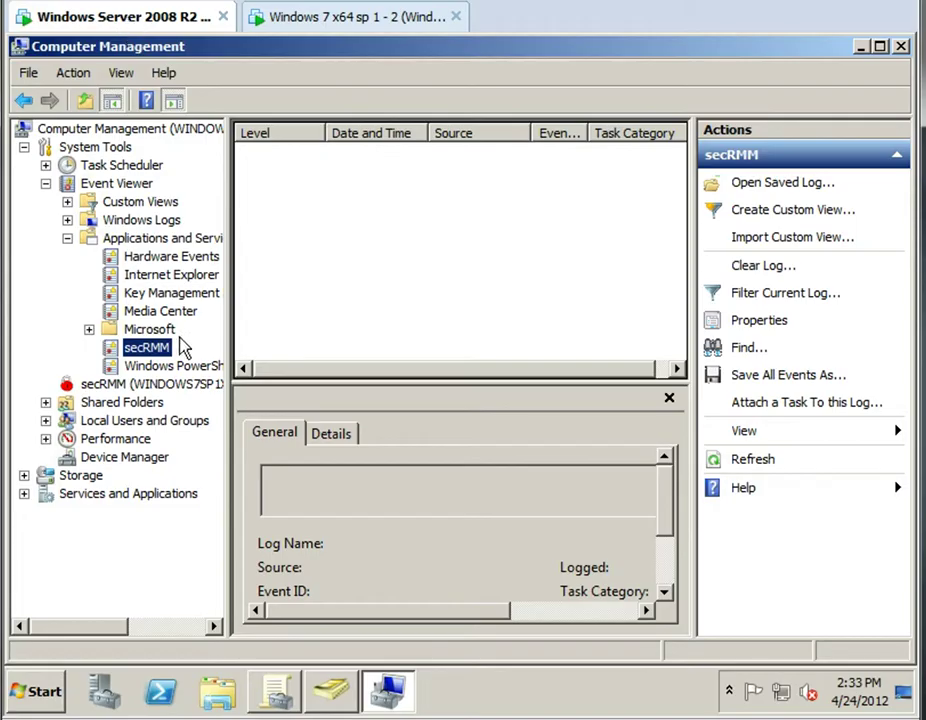
# Step: Refresh the secRMM log and step through events 800, 808, 805 and 402 WRITE COMPLETED
pyautogui.rightClick(147, 357)
pyautogui.click(205, 590)
pyautogui.click(294, 220)
pyautogui.doubleClick(294, 220)
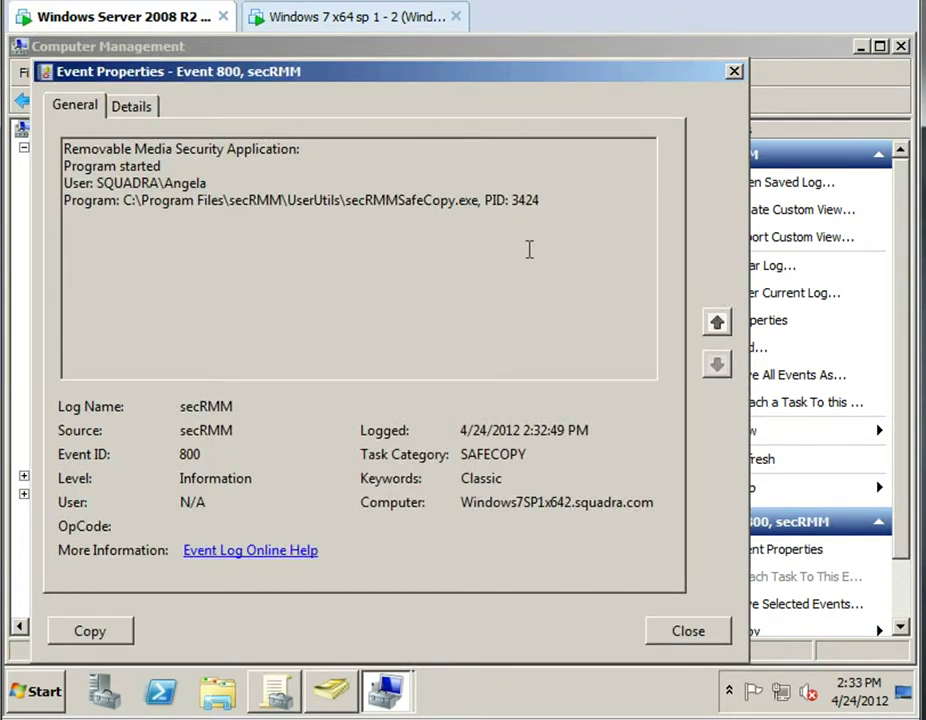
pyautogui.click(716, 323)
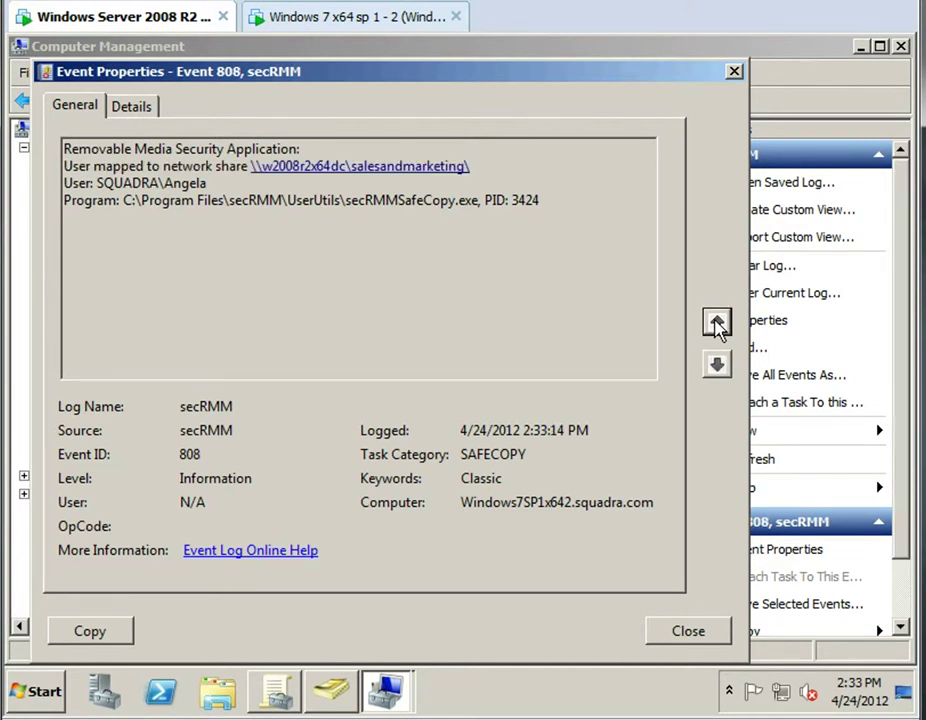
pyautogui.click(716, 323)
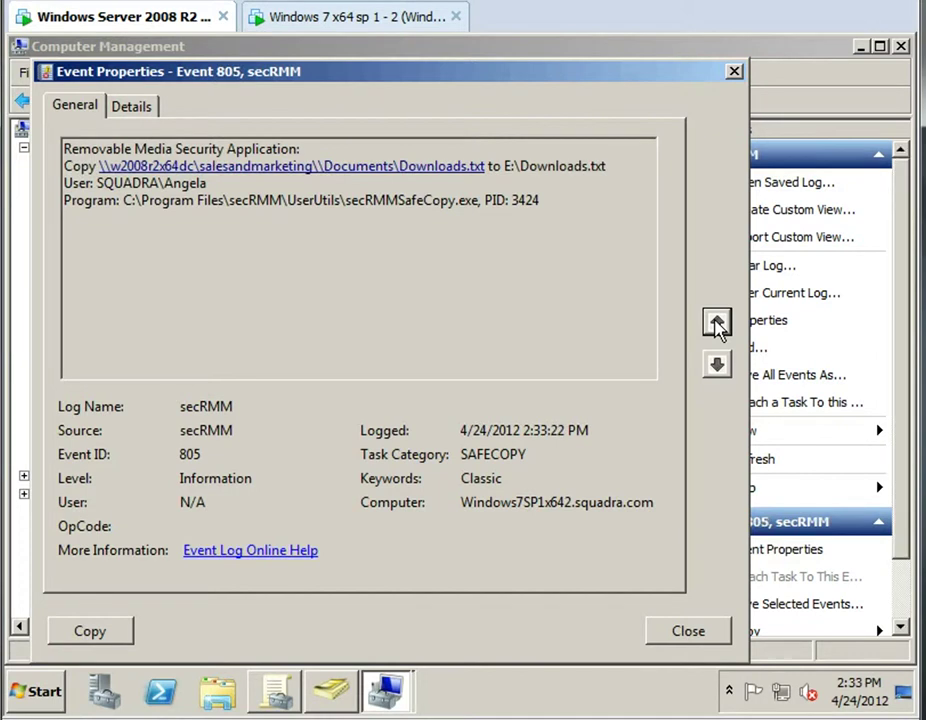
pyautogui.click(716, 323)
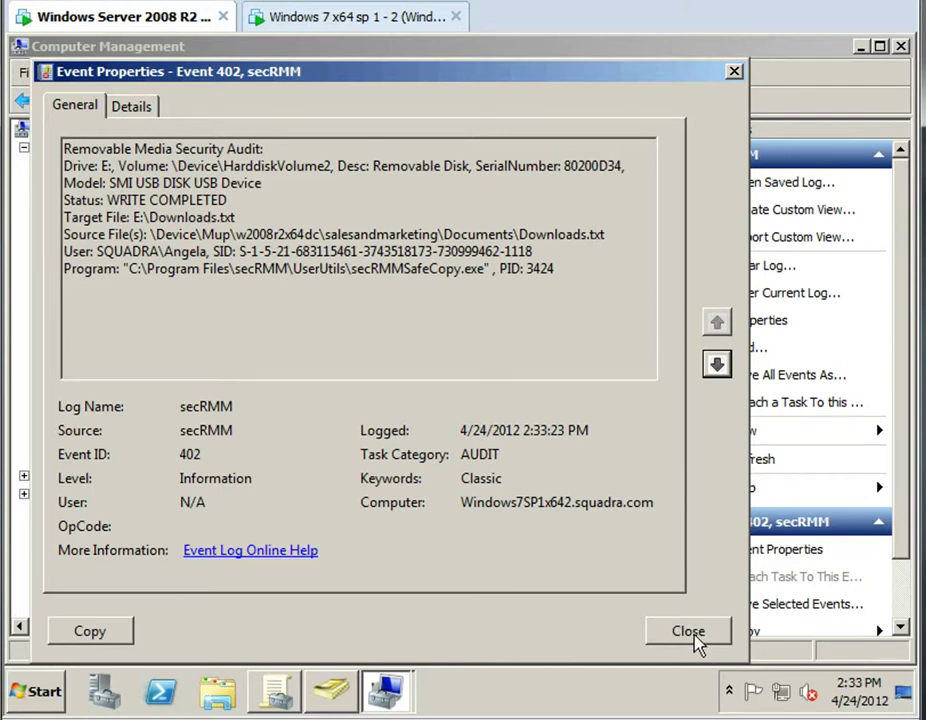
pyautogui.click(692, 634)
pyautogui.click(310, 20)
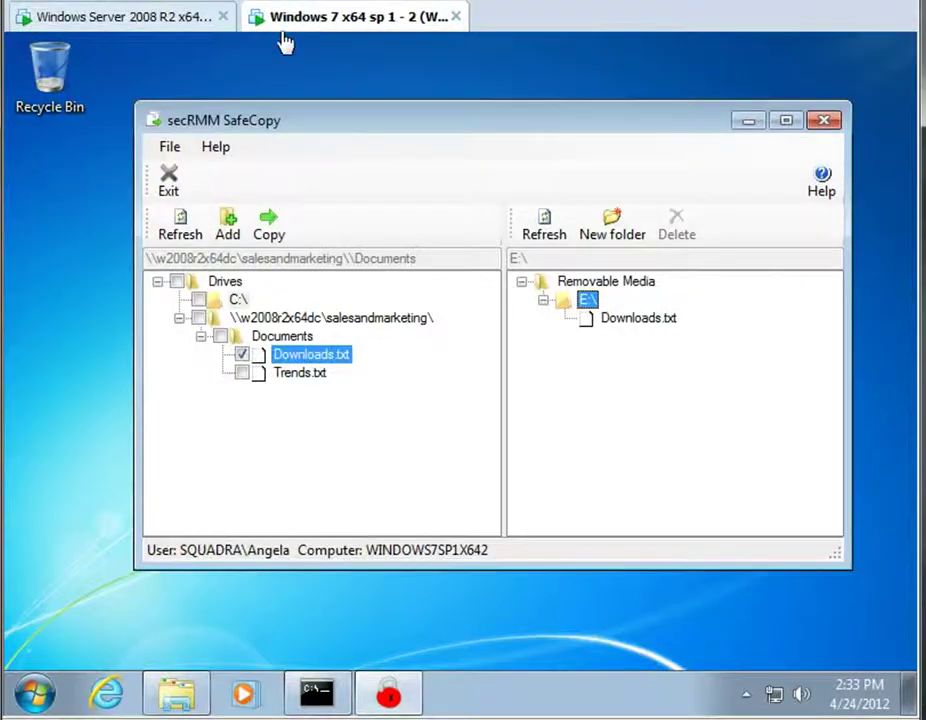
# Step: Disconnect the Feiya USB Mass Storage Device from the Windows 7 VM and close SafeCopy
pyautogui.click(150, 2)
pyautogui.moveTo(382, 10)
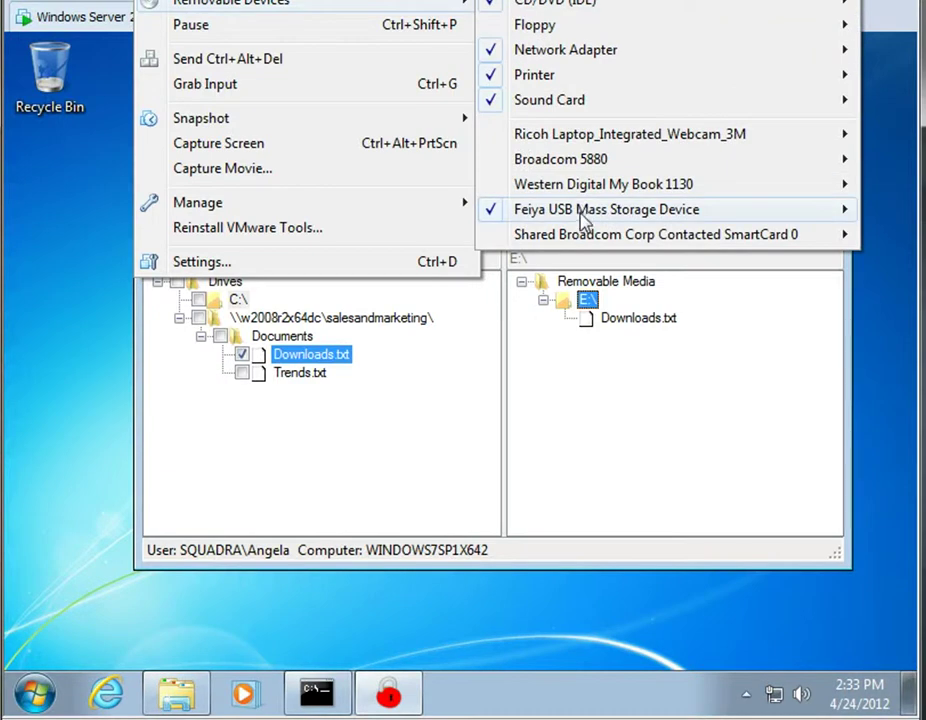
pyautogui.moveTo(705, 212)
pyautogui.click(905, 209)
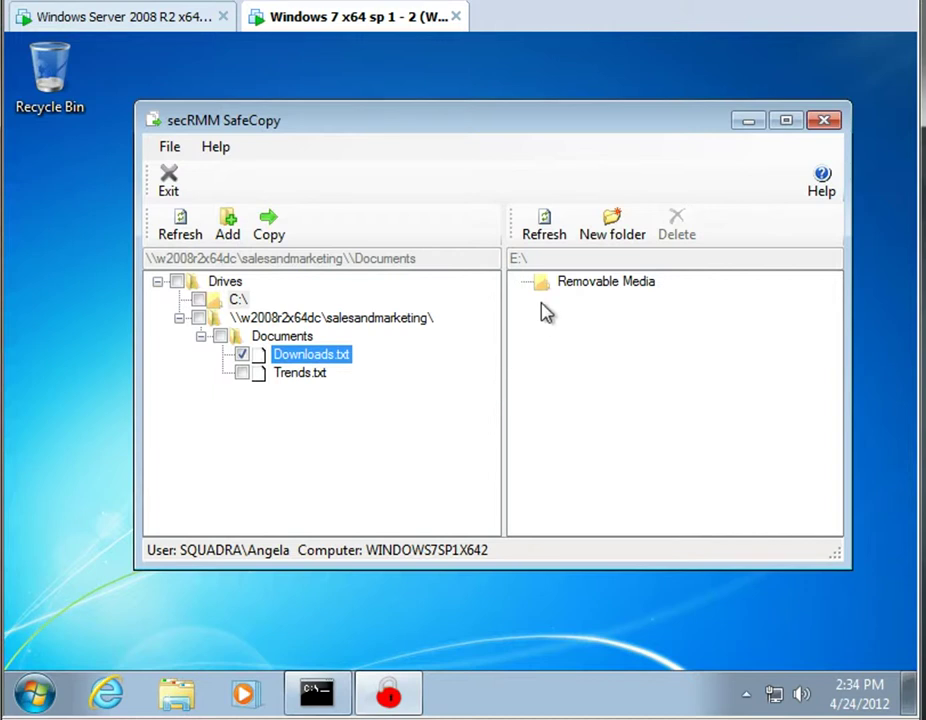
pyautogui.click(829, 125)
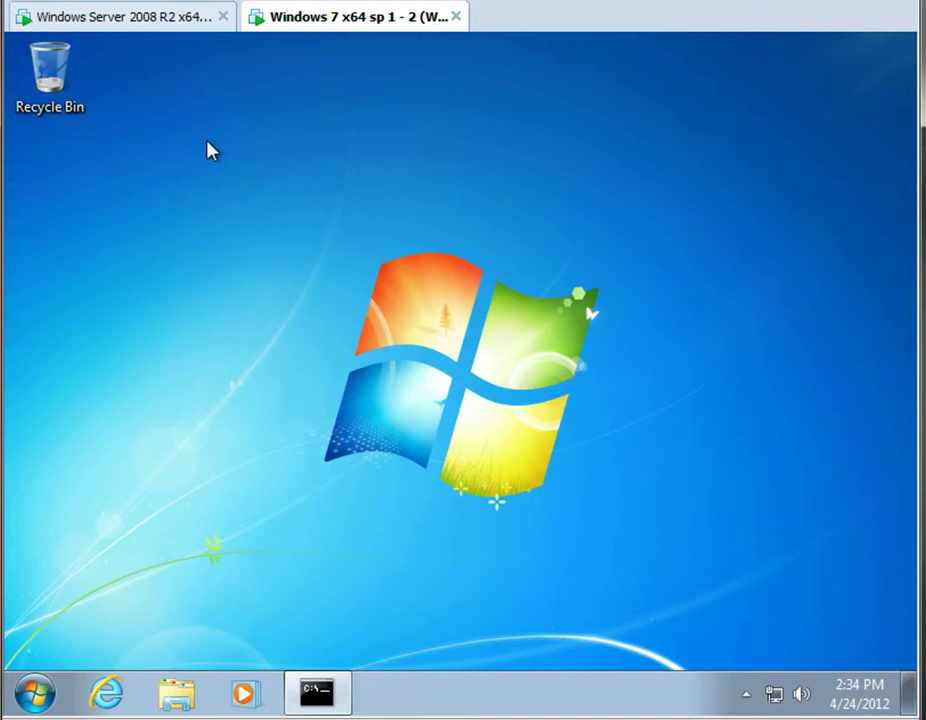
pyautogui.click(115, 25)
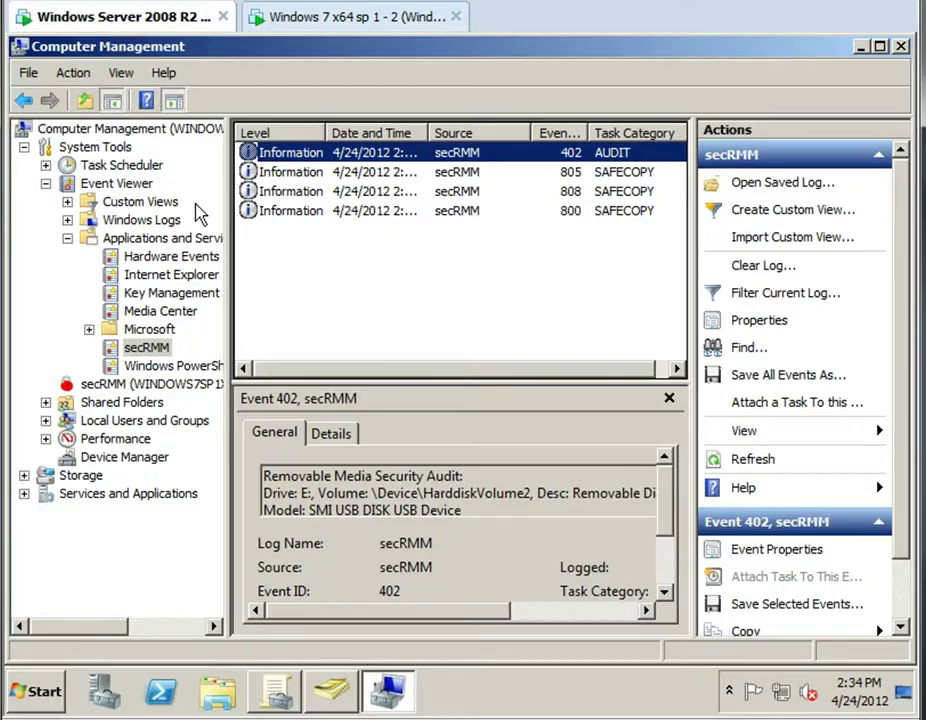
# Step: Refresh the secRMM log, review new events 403 and 809, then return to the Windows 7 user configuration
pyautogui.rightClick(147, 353)
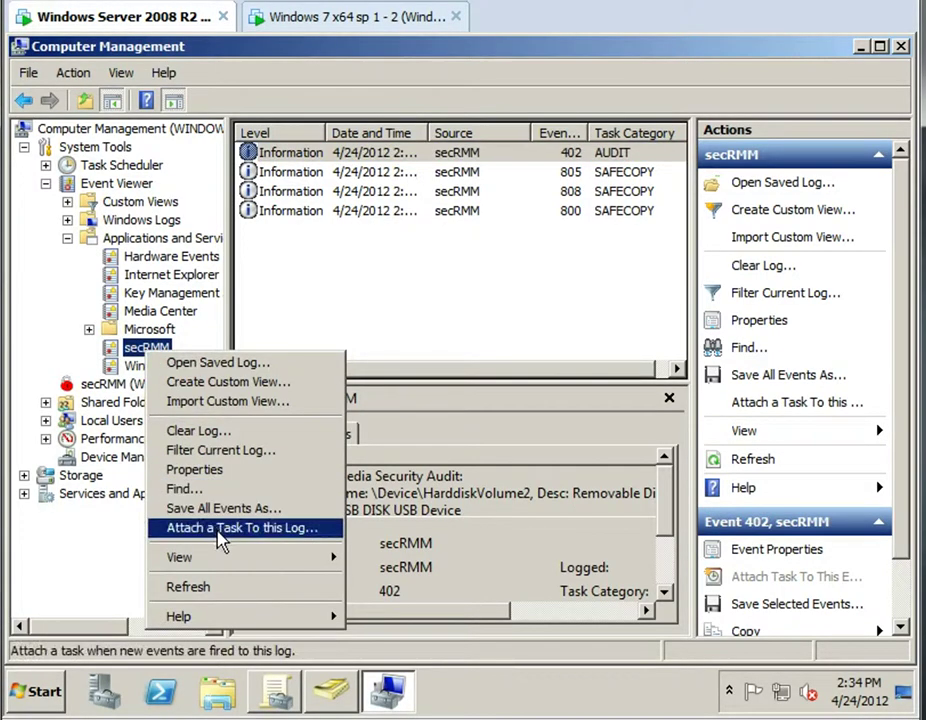
pyautogui.click(205, 587)
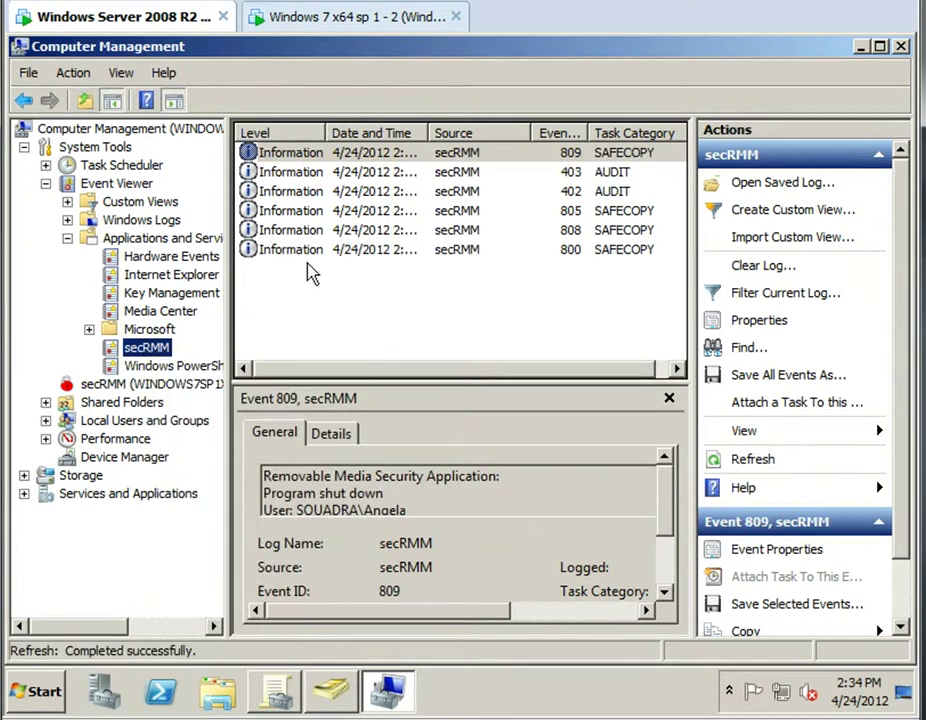
pyautogui.doubleClick(292, 192)
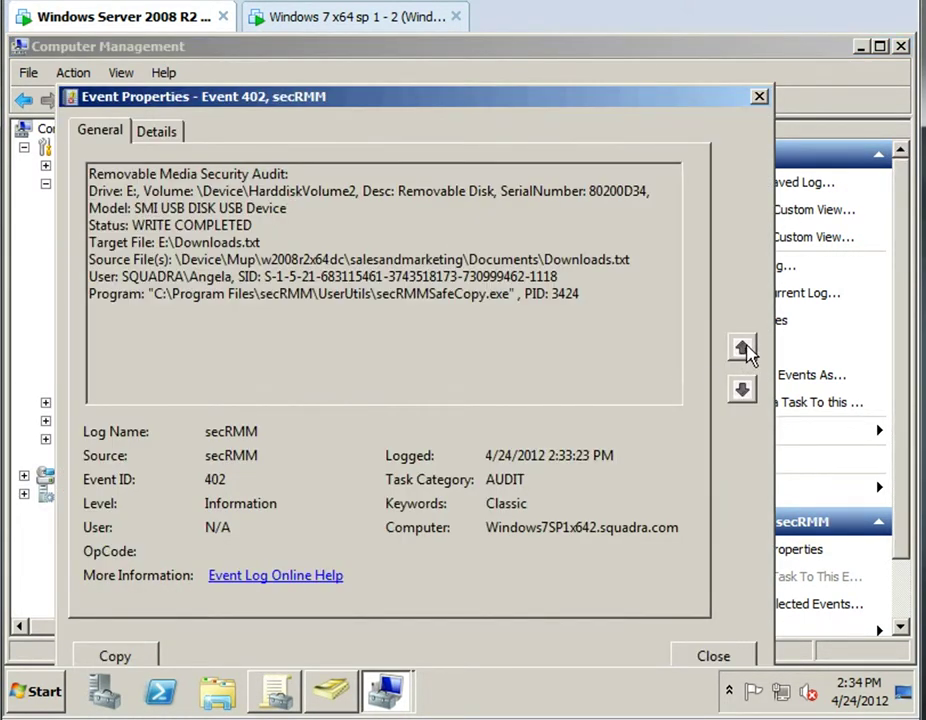
pyautogui.click(743, 348)
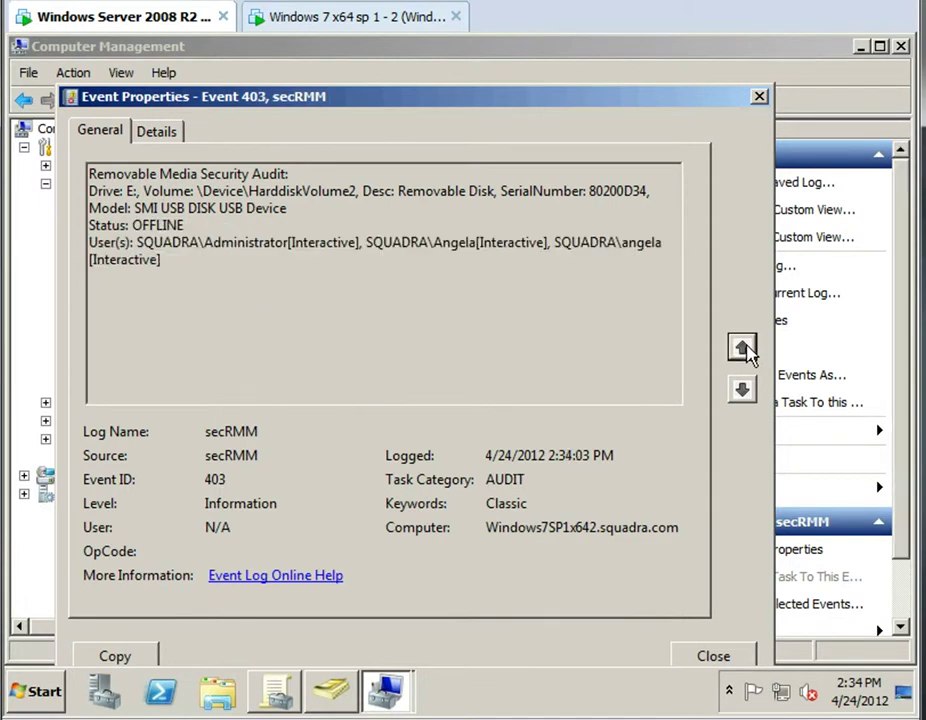
pyautogui.click(743, 348)
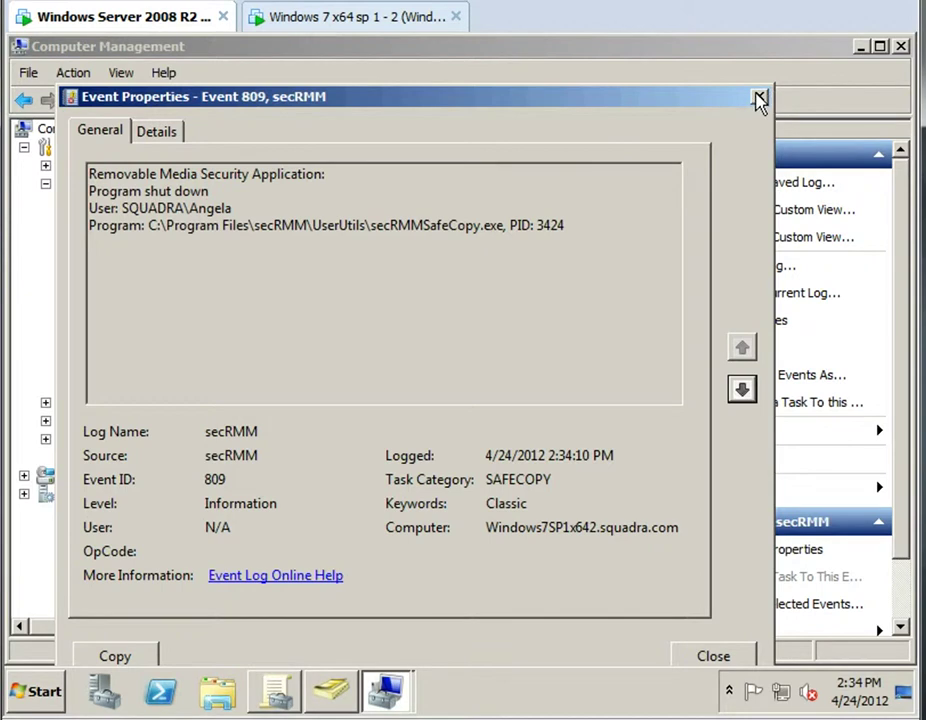
pyautogui.click(759, 97)
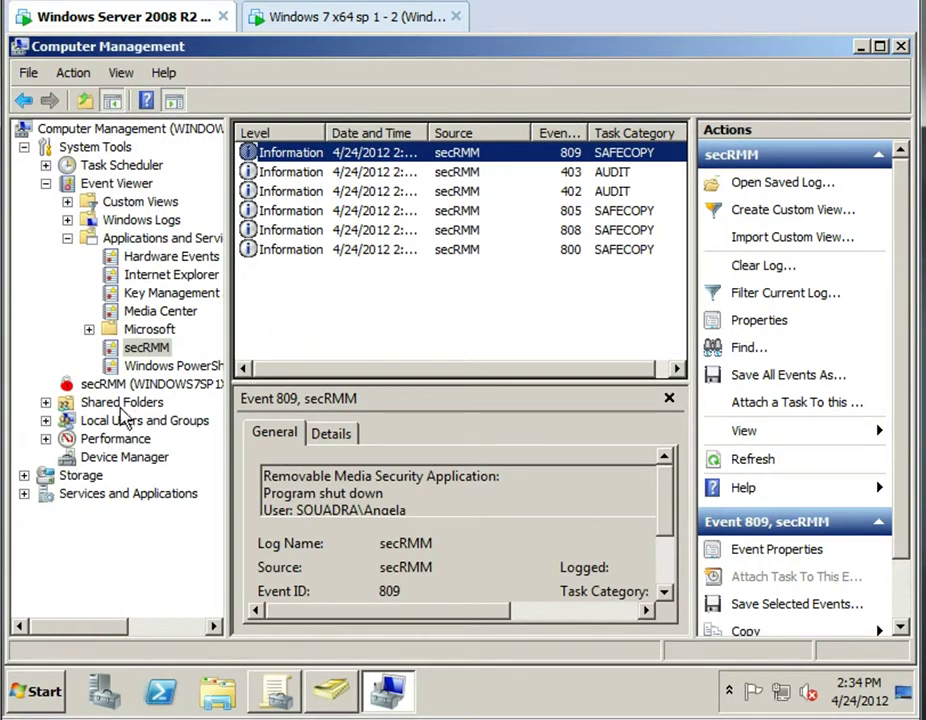
pyautogui.click(72, 386)
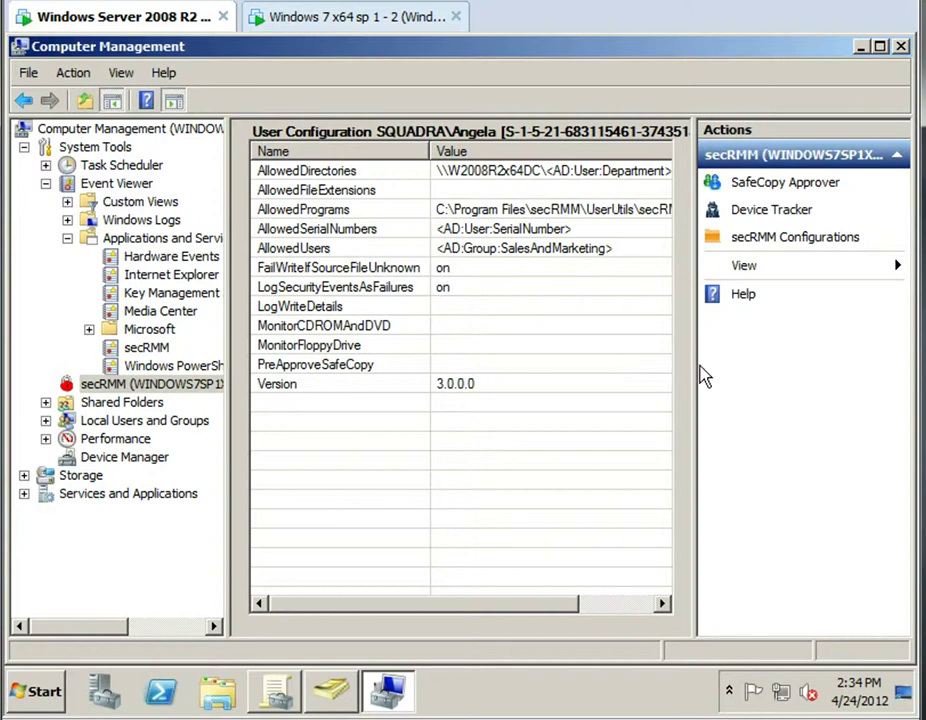
# Step: Widen the settings list and Name column so AllowedSerialNumbers and AllowedUsers values read fully
pyautogui.moveTo(695, 365); pyautogui.dragTo(779, 361)
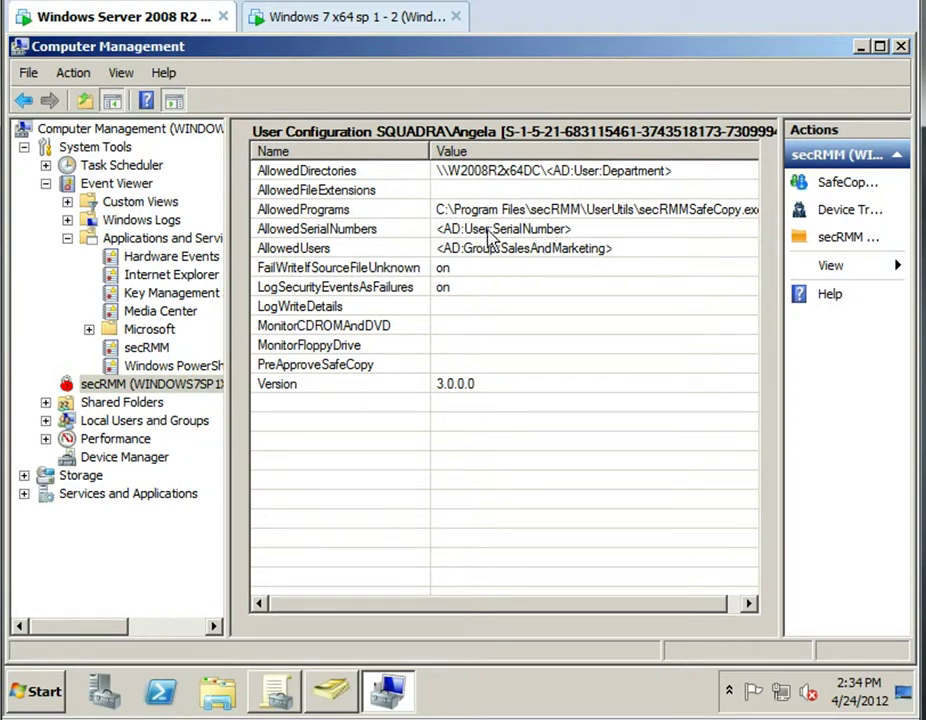
pyautogui.click(580, 231)
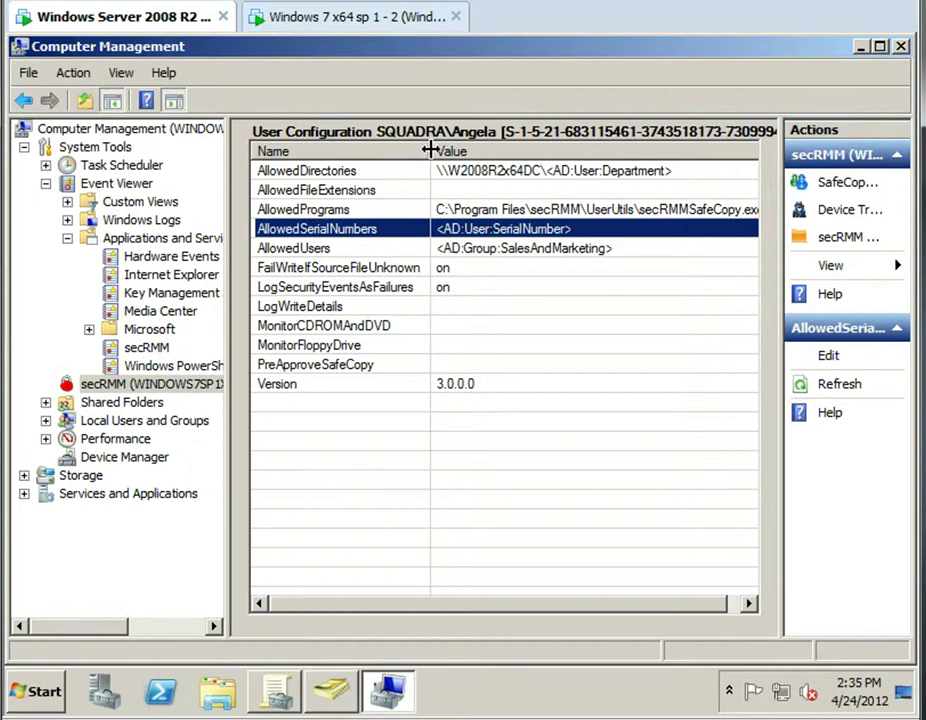
pyautogui.moveTo(430, 151); pyautogui.dragTo(440, 151)
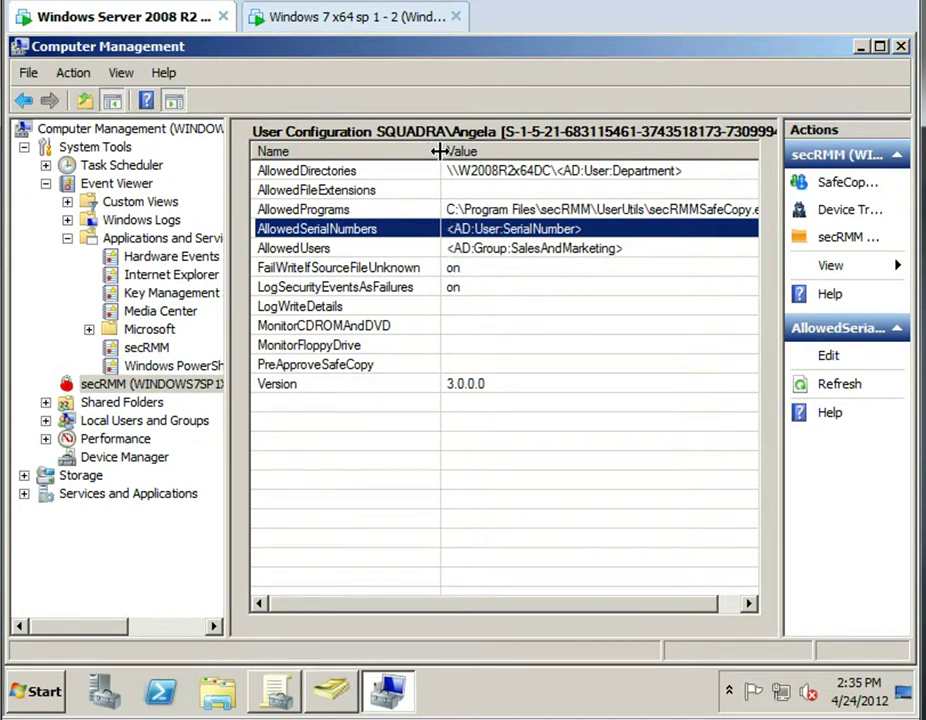